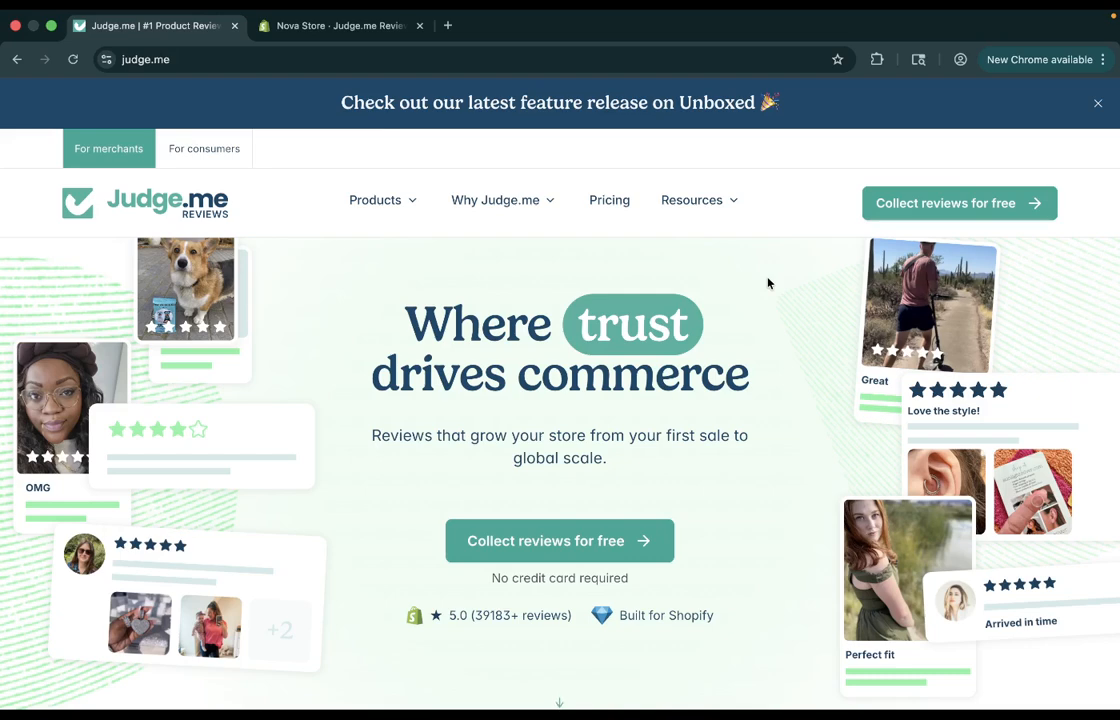
Switch to the Nova Store Shopify admin and open the Judge.me request scheduling settings.
left_click(372, 30)
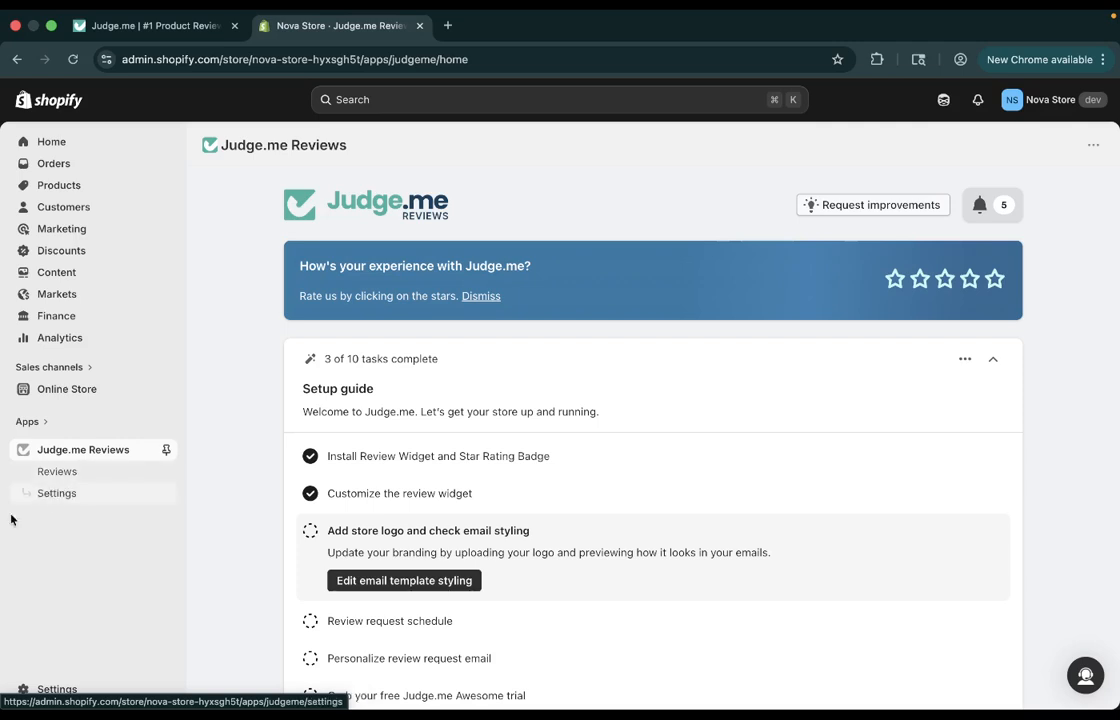
left_click(66, 495)
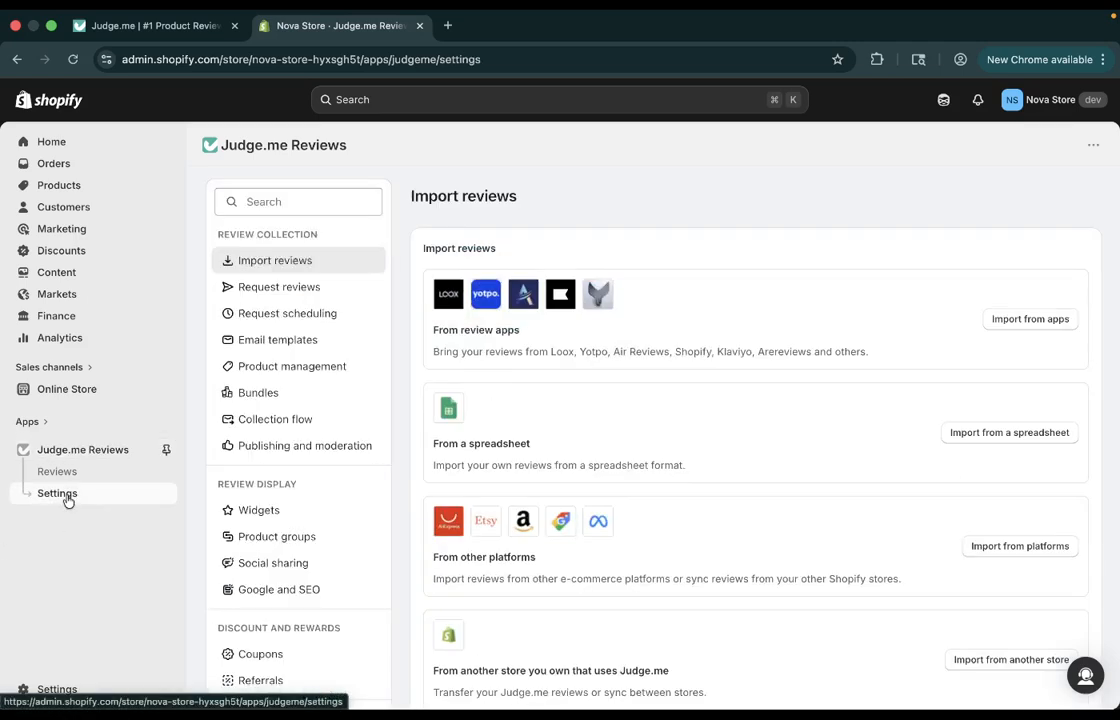
left_click(267, 310)
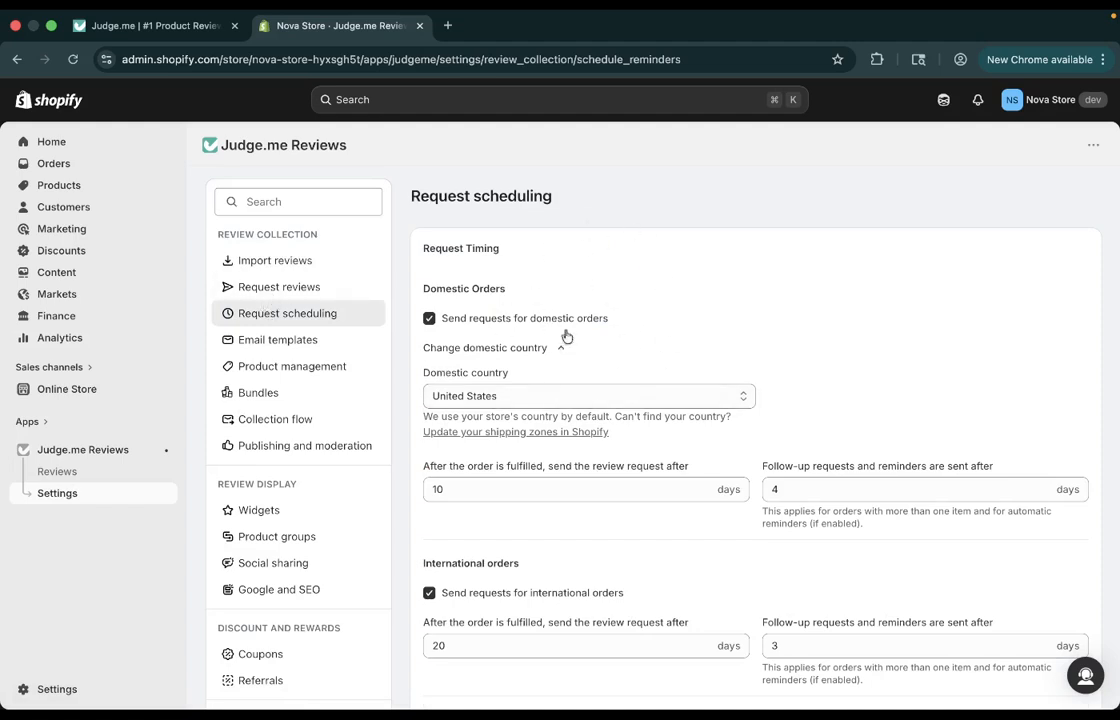
Examine the review request timing for domestic, international and point of sale orders, plus the delivery-based requests section.
scroll(592, 326, "down", 1)
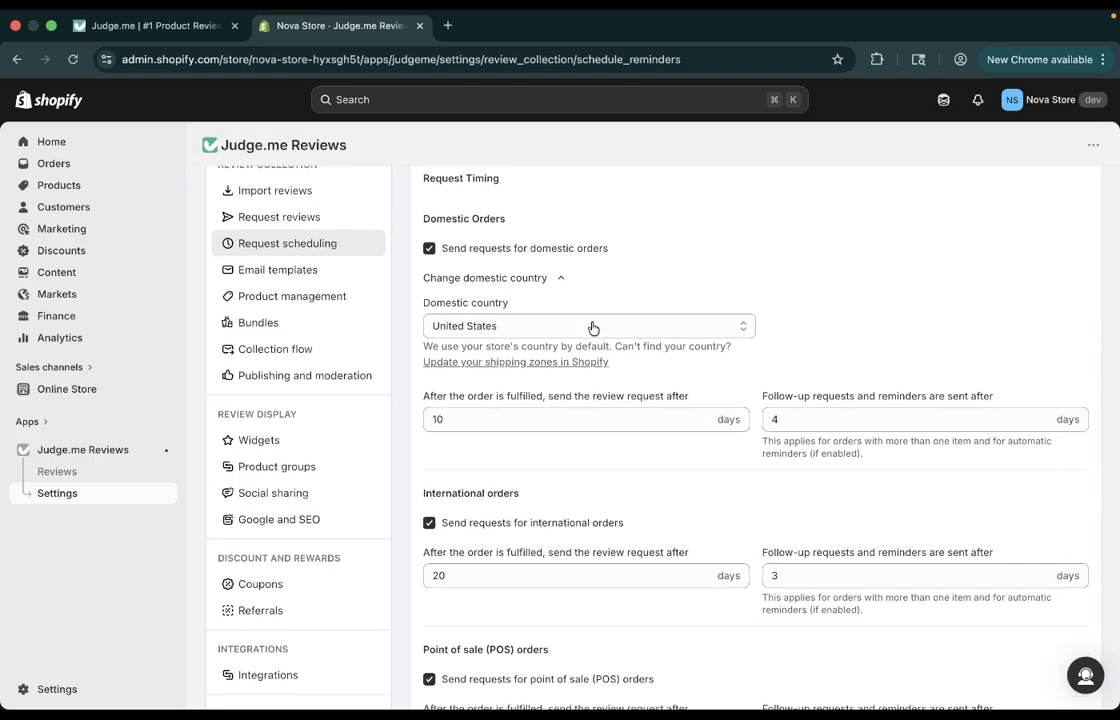
scroll(592, 327, "down", 1)
scroll(592, 327, "down", 5)
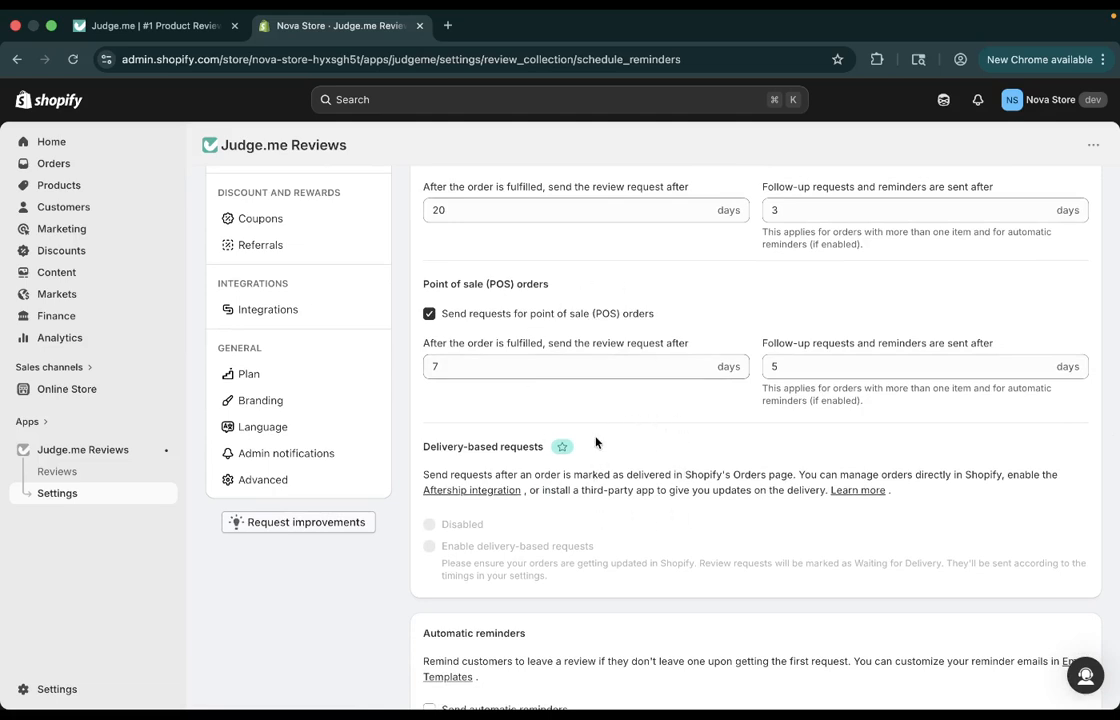
left_click(567, 366)
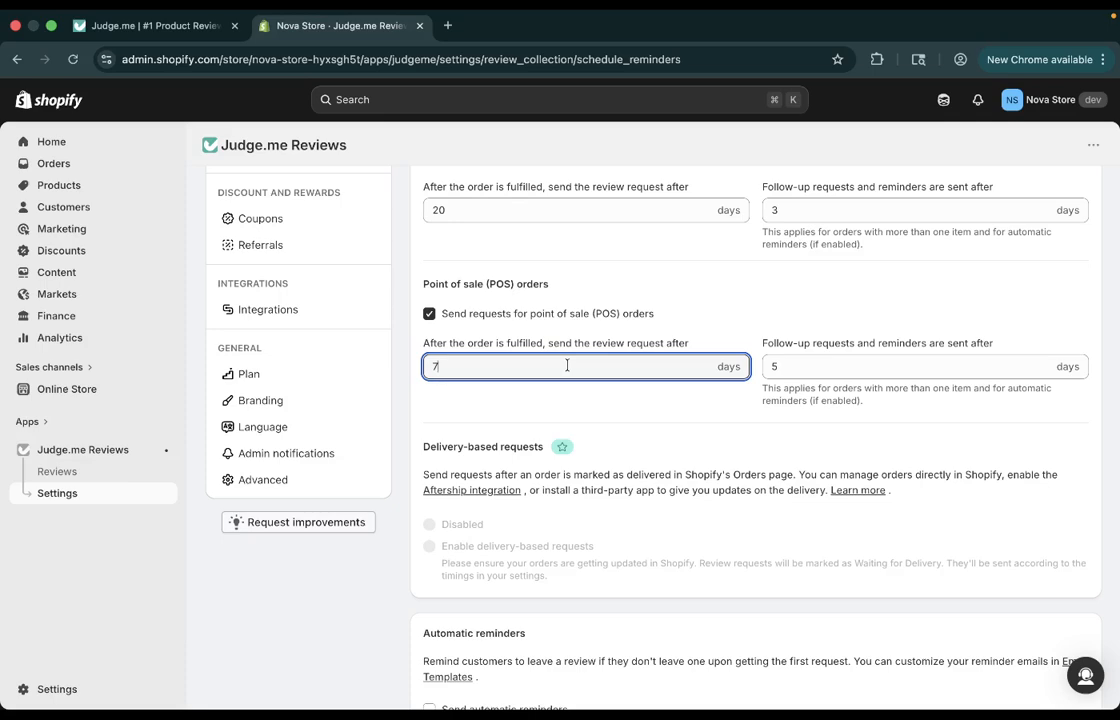
scroll(567, 366, "down", 3)
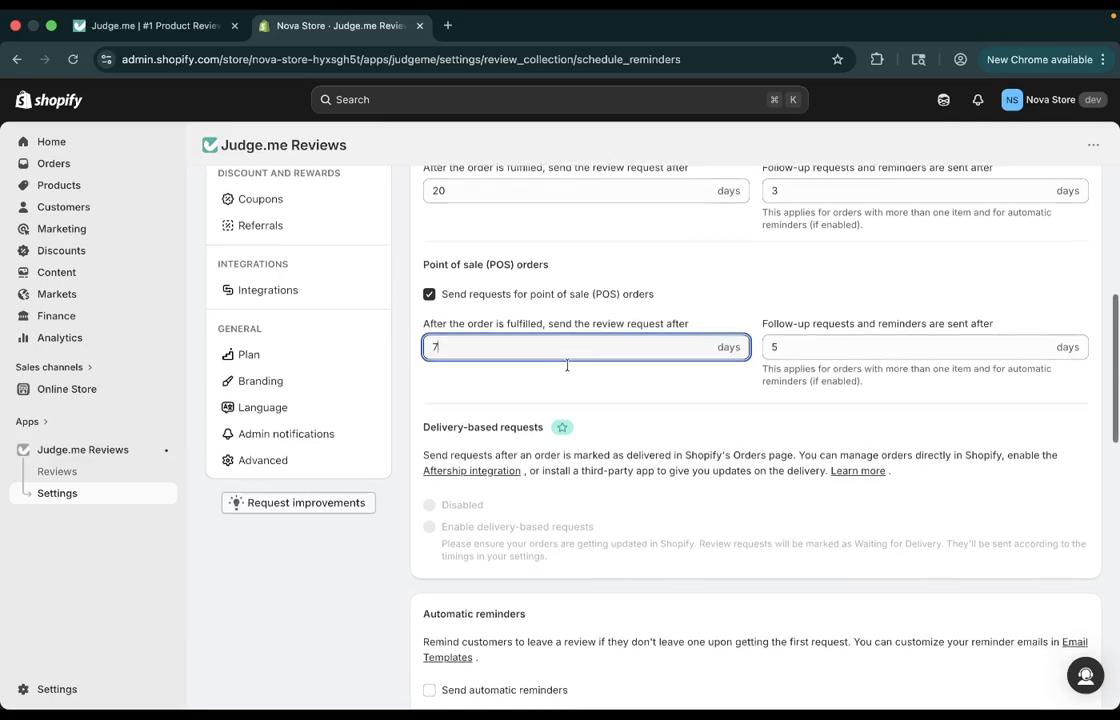
scroll(567, 366, "up", 1)
scroll(567, 365, "up", 5)
scroll(567, 365, "down", 2)
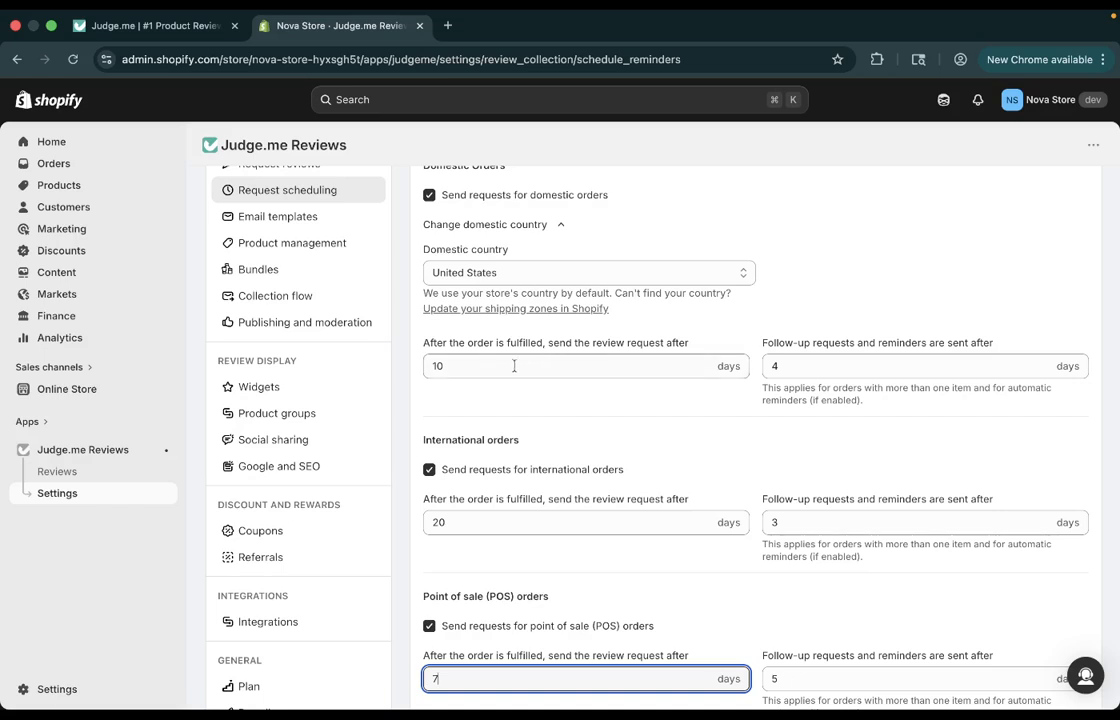
Open the email templates settings, view the sender settings, and return to the template list.
left_click(285, 218)
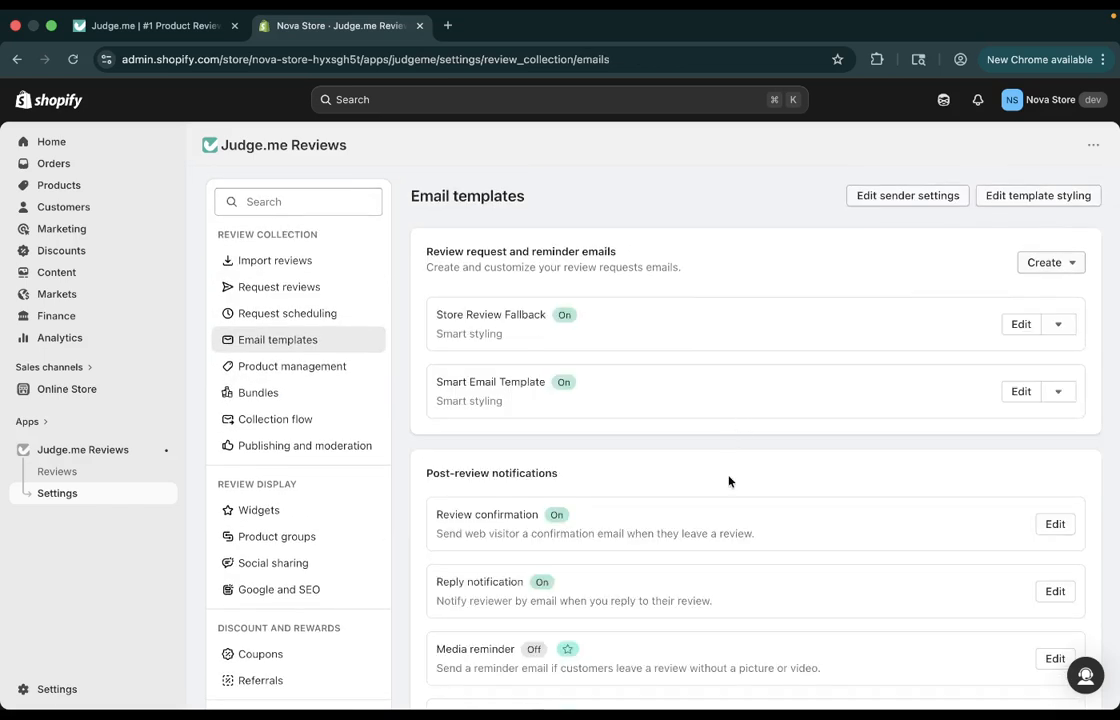
scroll(728, 481, "down", 1)
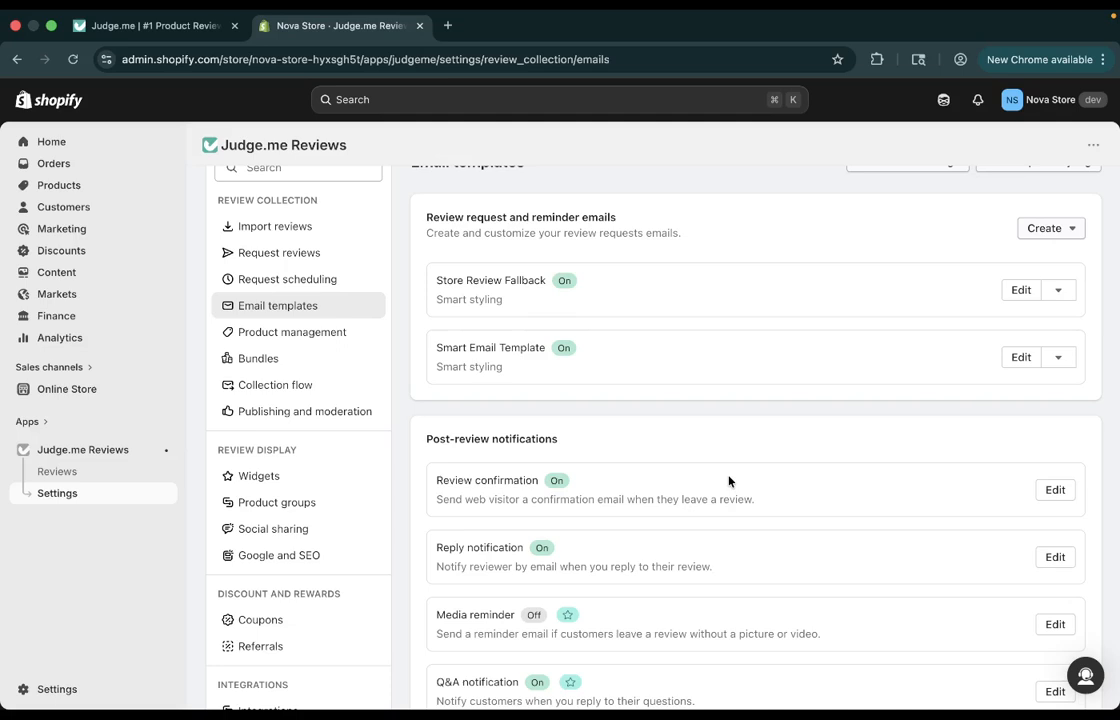
scroll(728, 481, "up", 1)
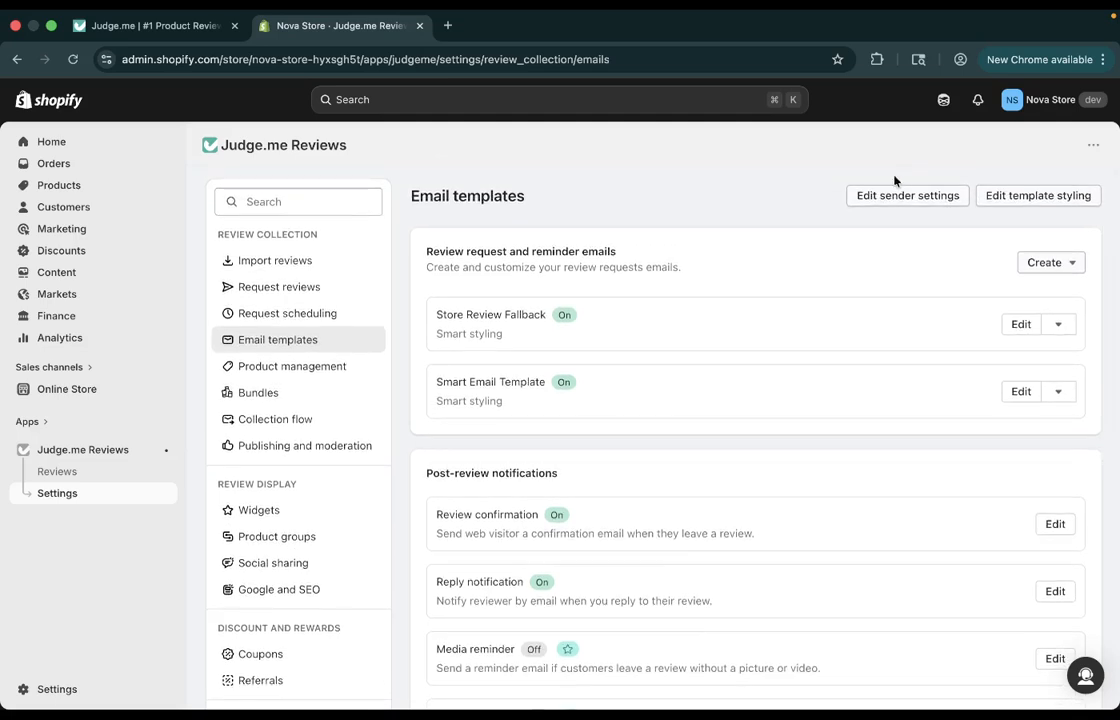
left_click(905, 195)
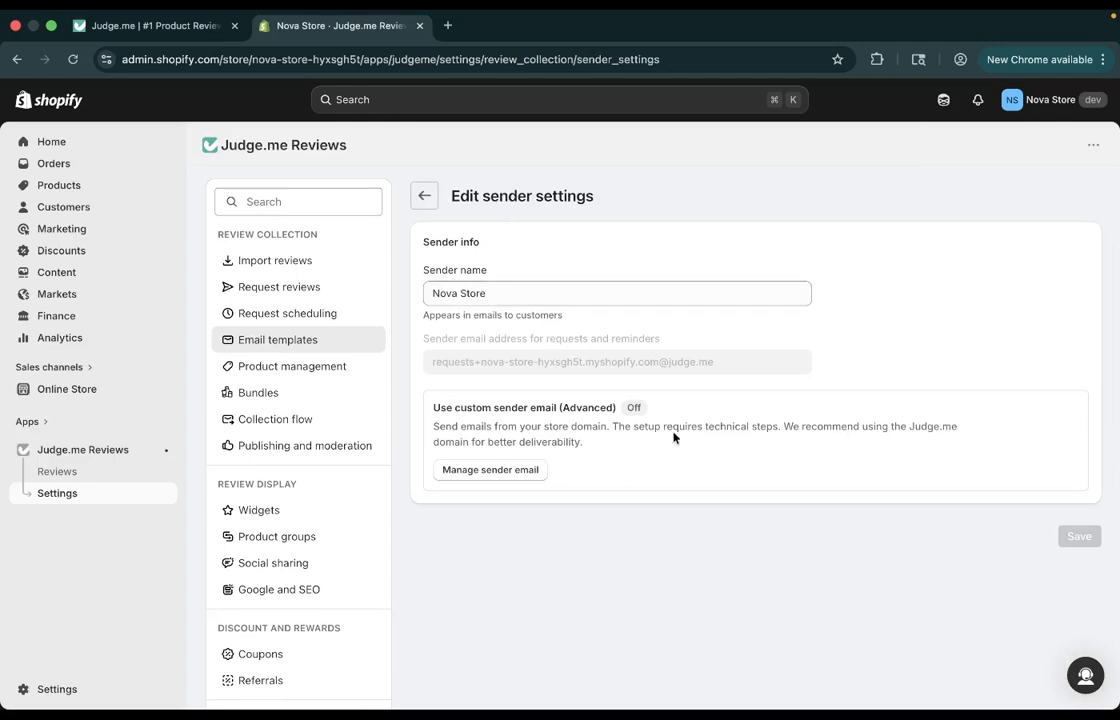
left_click(421, 200)
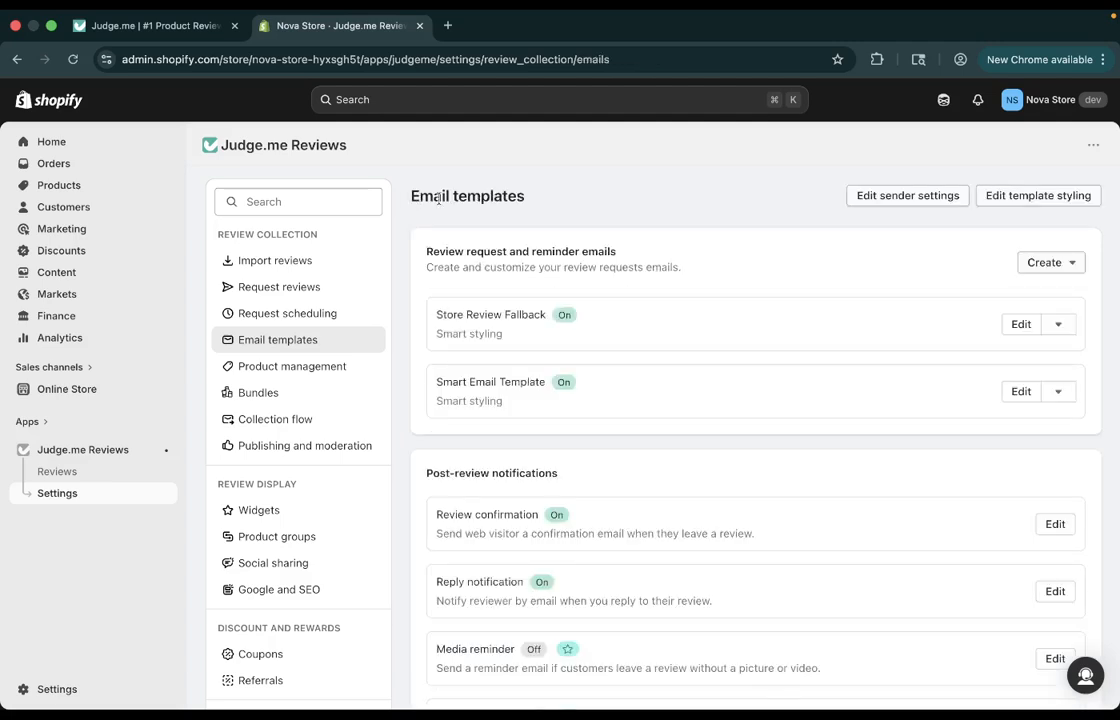
Examine the email styling settings, from store logo to email add-ons, with the media reminder preview, and return to the template list.
left_click(1045, 198)
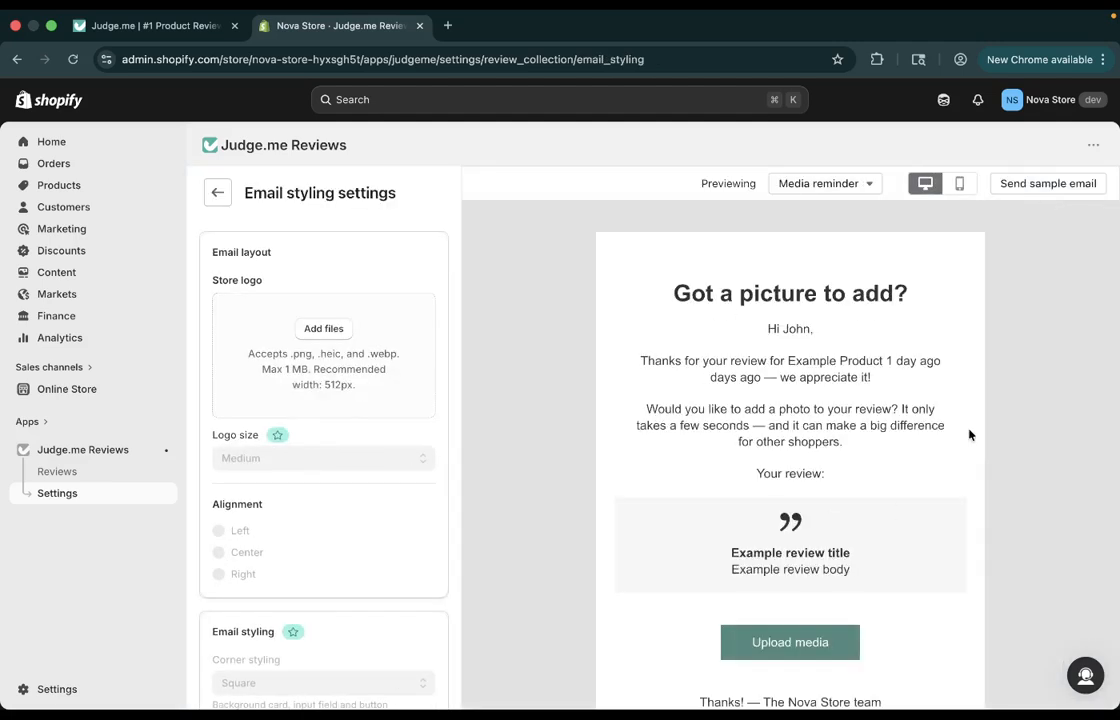
scroll(692, 478, "down", 3)
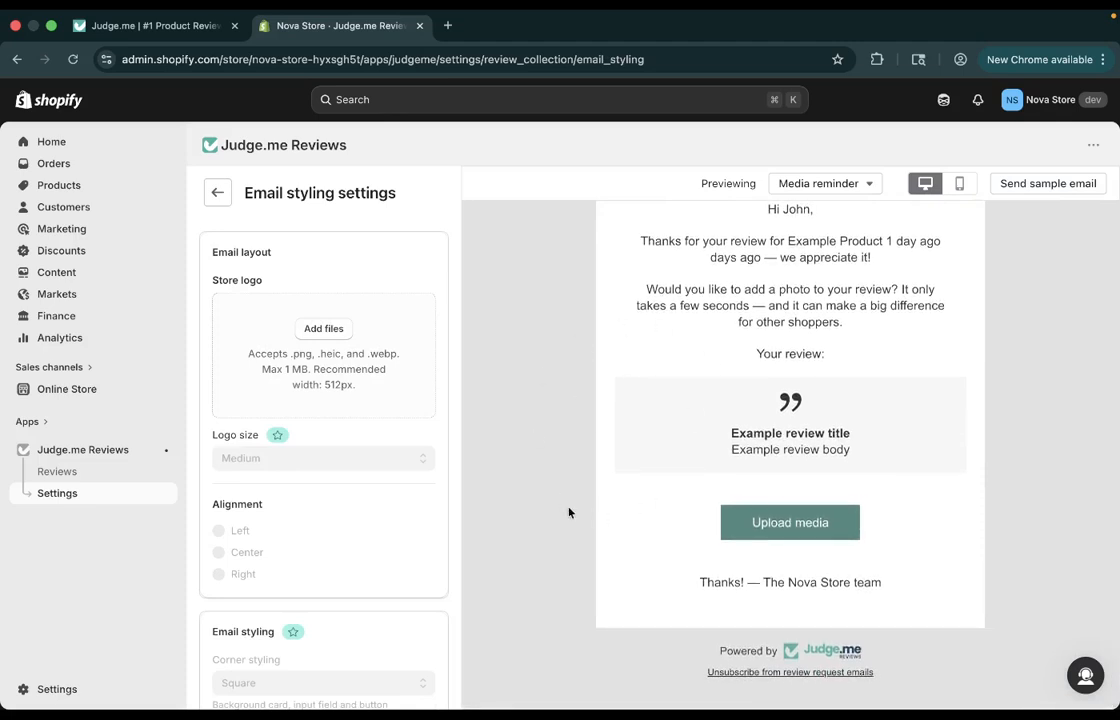
scroll(567, 467, "up", 3)
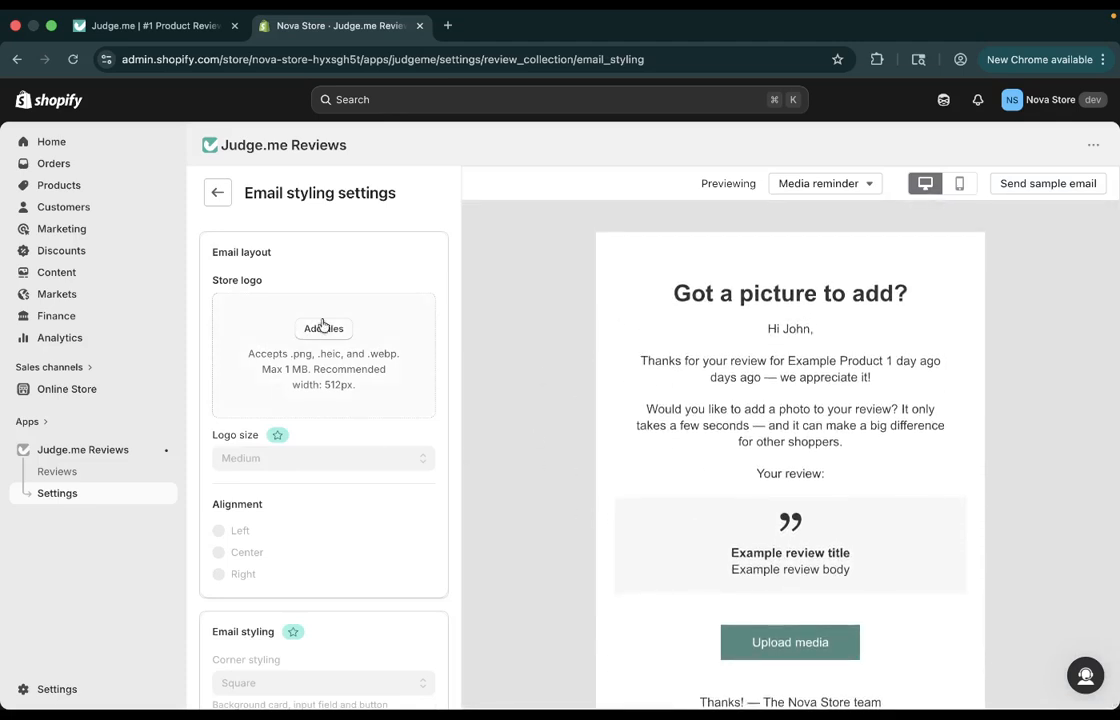
scroll(683, 489, "down", 3)
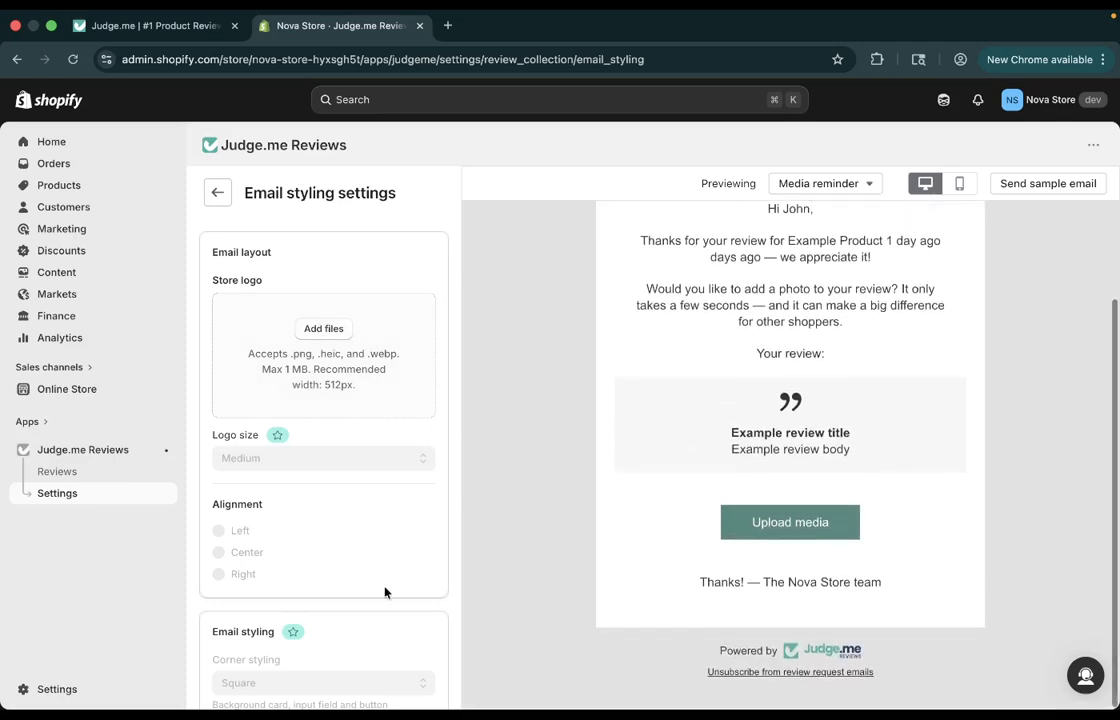
scroll(385, 591, "down", 10)
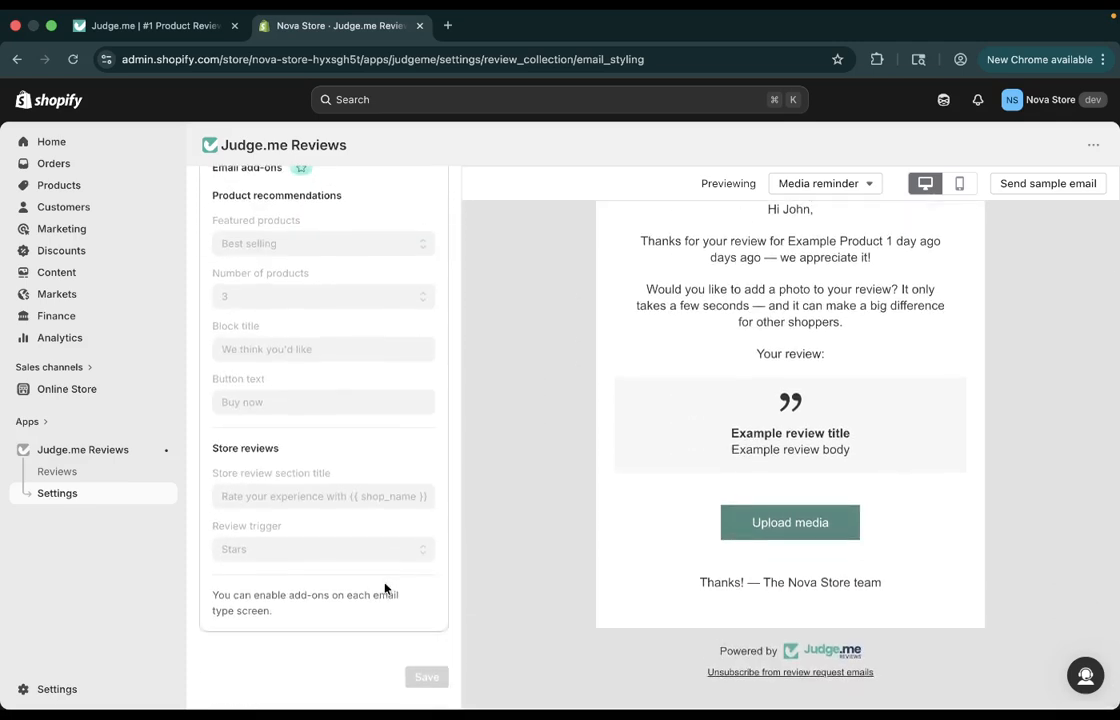
scroll(385, 590, "up", 10)
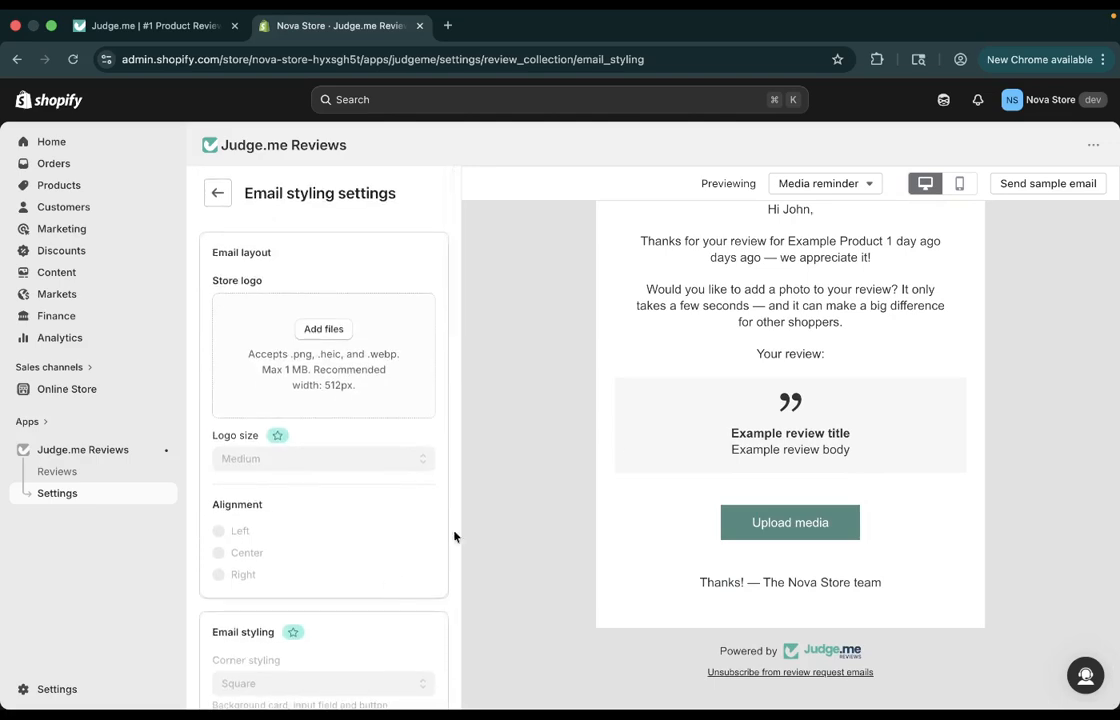
scroll(622, 442, "up", 3)
left_click(218, 194)
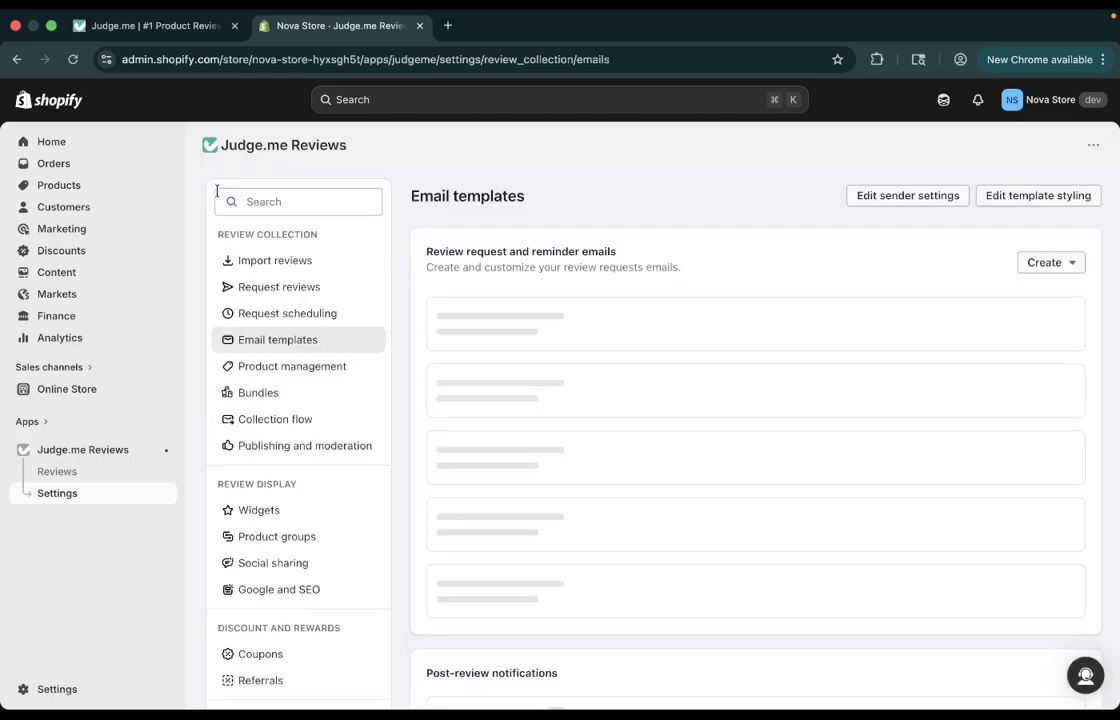
Look through the post-review notification and the discounts and rewards email templates.
scroll(615, 405, "down", 2)
scroll(615, 405, "down", 5)
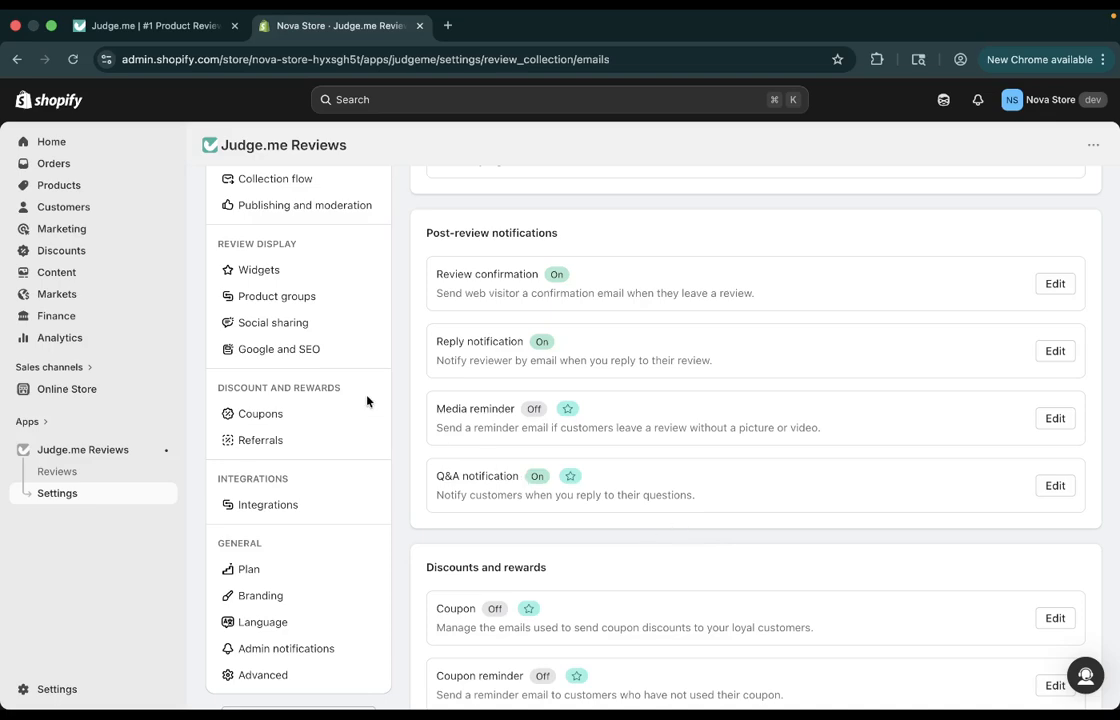
scroll(332, 387, "up", 5)
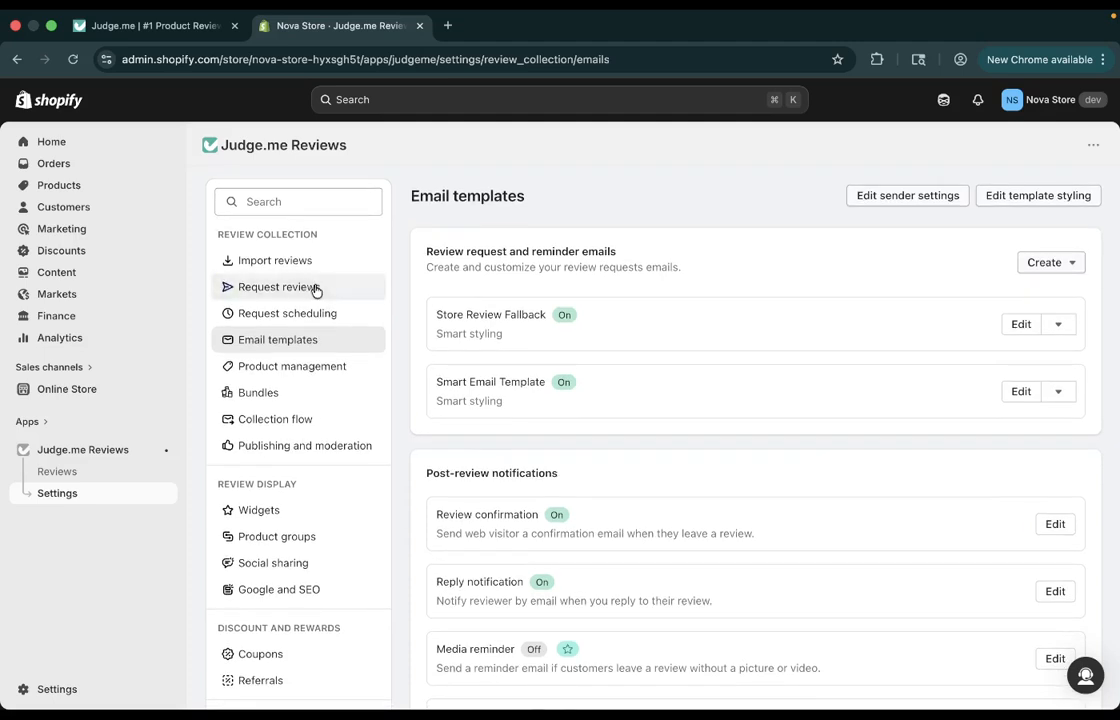
Open the Request reviews settings and view the manual request dialogs for a single customer and for a CSV batch.
left_click(315, 289)
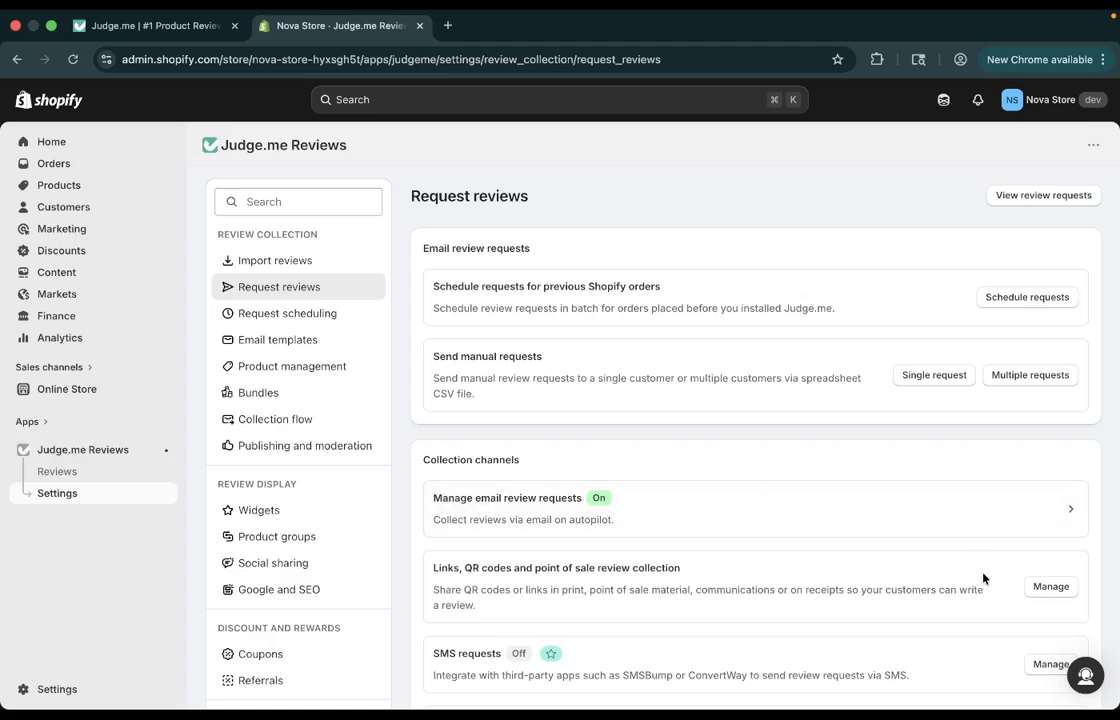
left_click(932, 375)
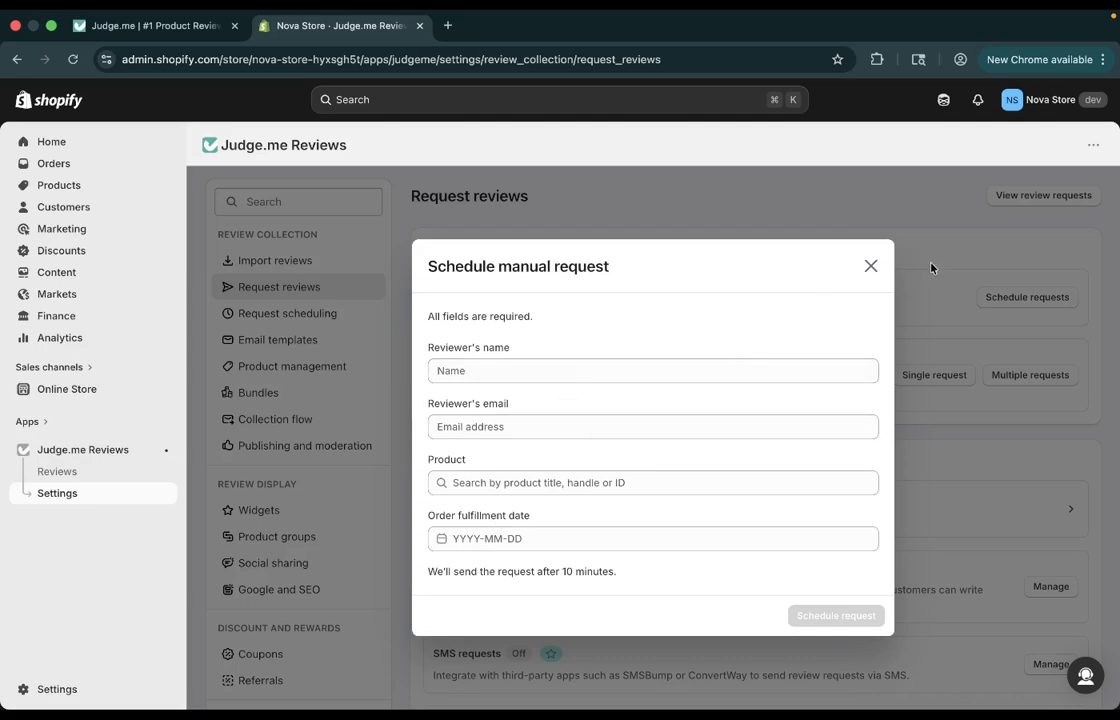
left_click(870, 266)
left_click(1030, 378)
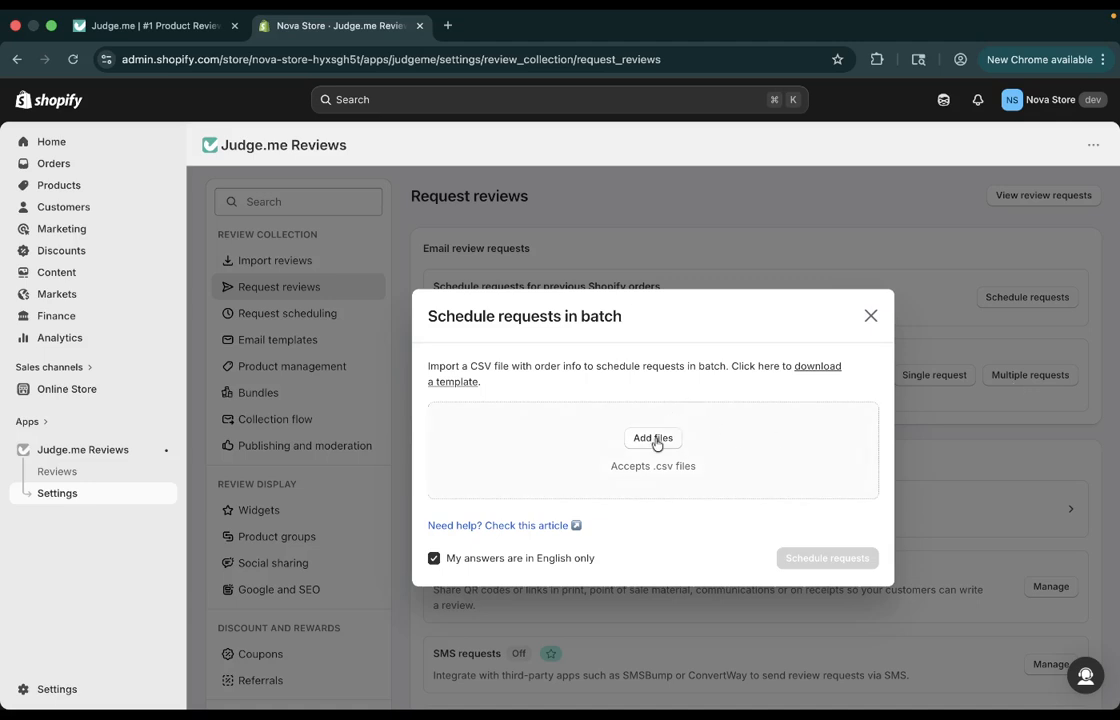
left_click(870, 316)
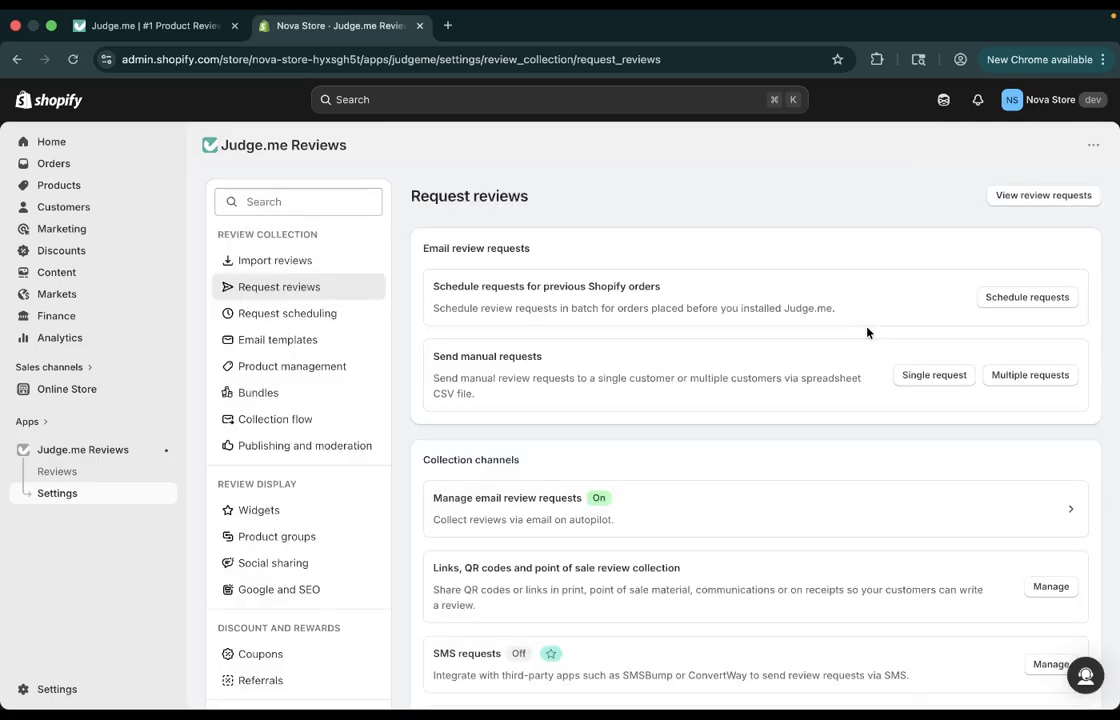
Reopen the single manual request form, go through its name, email and product fields, and close it unfilled.
left_click(930, 375)
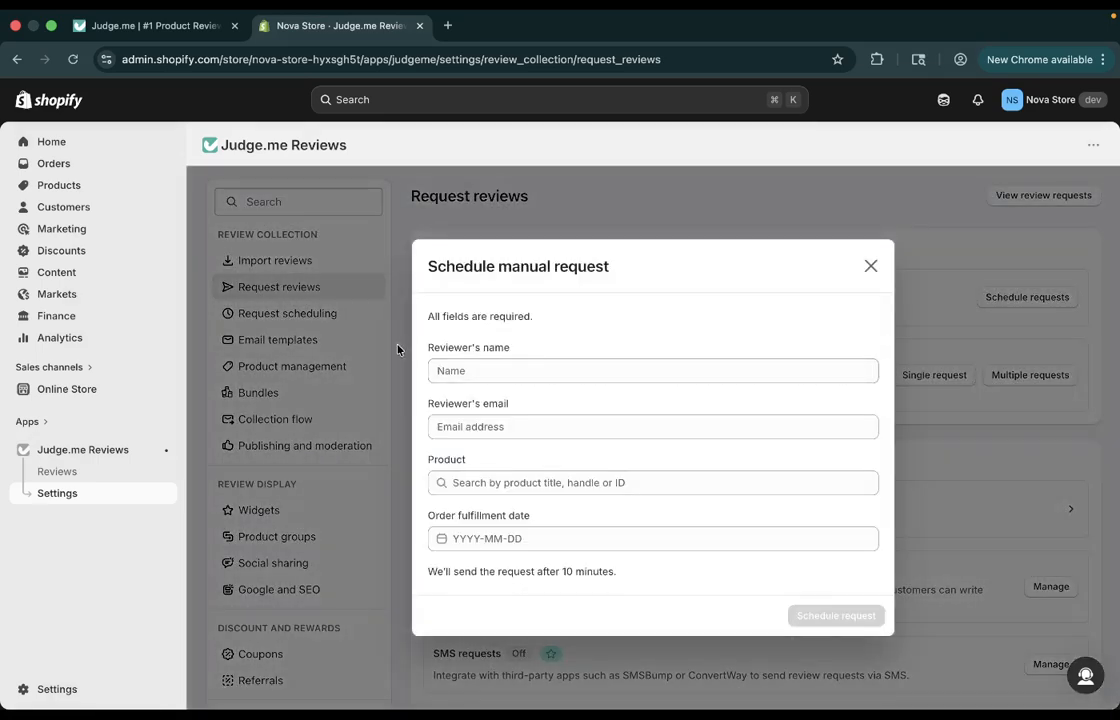
left_click_drag(410, 350, 591, 346)
left_click(598, 346)
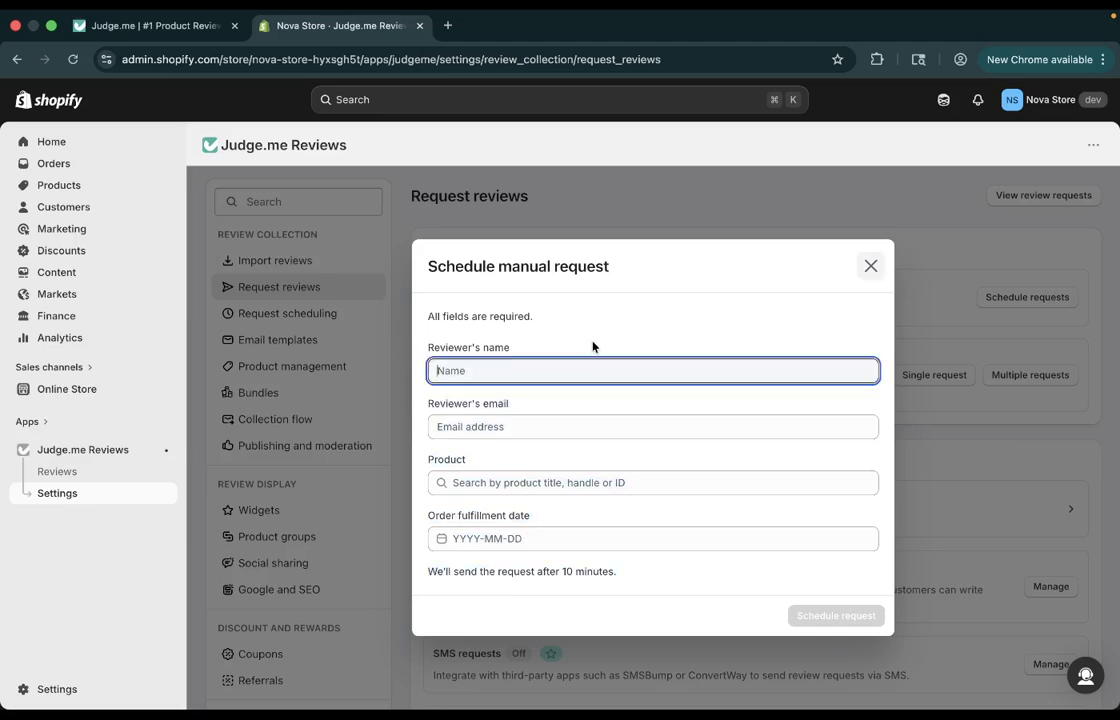
left_click(524, 428)
key("Tab")
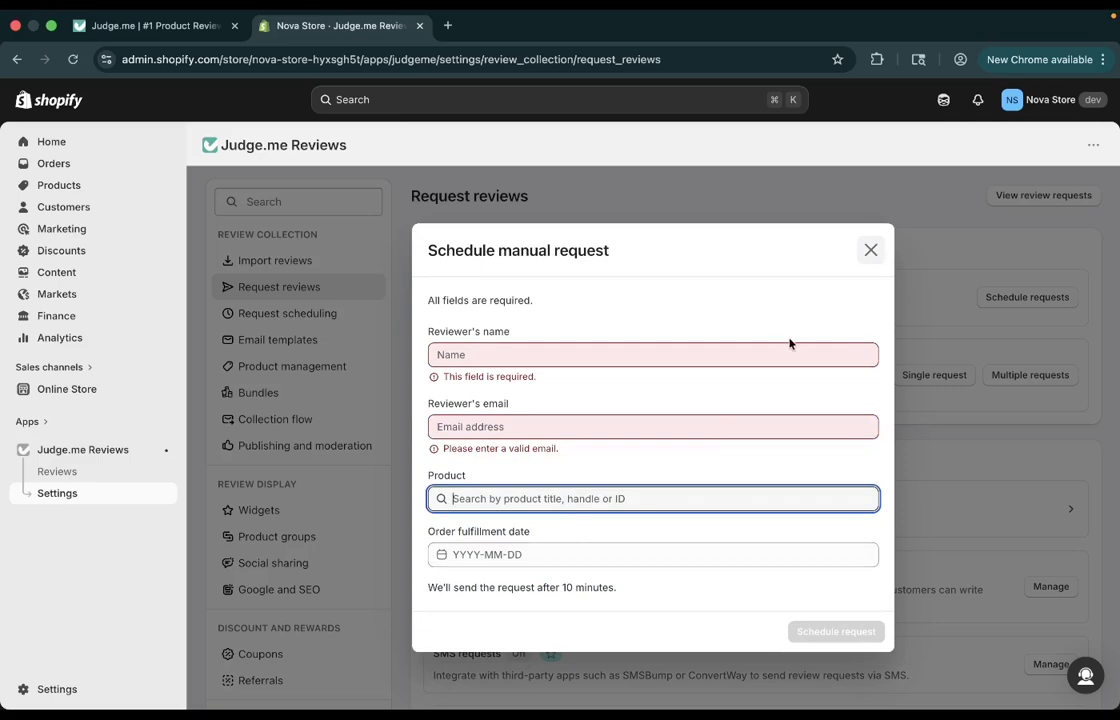
left_click(863, 250)
Look over the email request options and the collection channels on the Request reviews page.
scroll(707, 400, "down", 5)
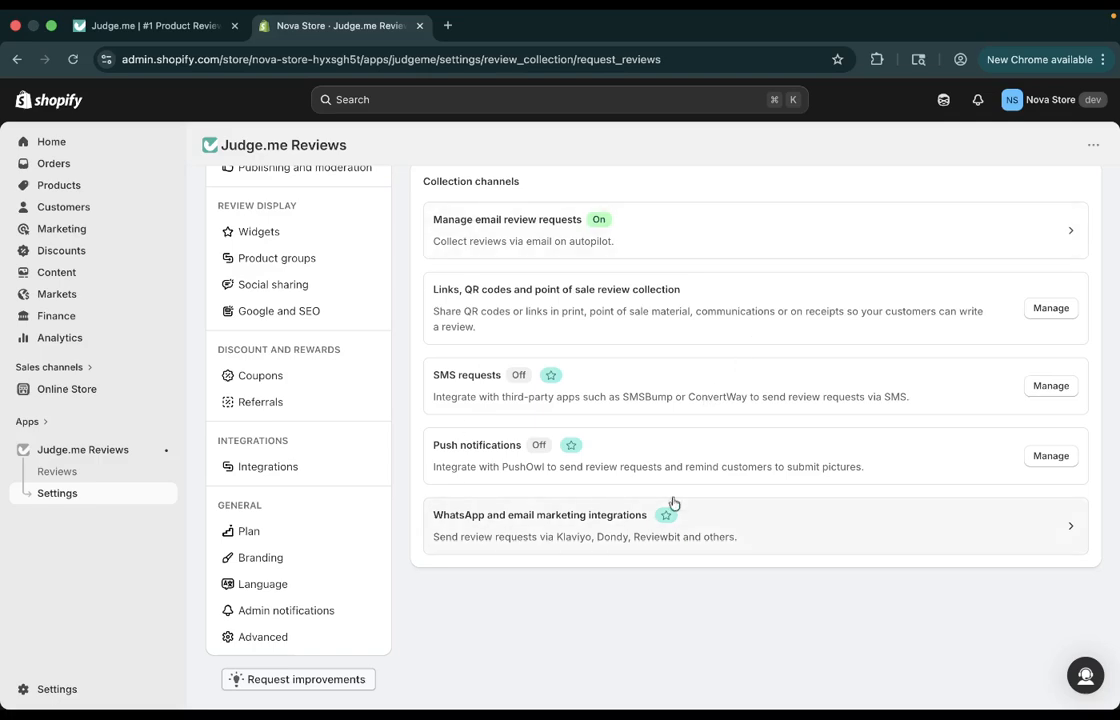
scroll(657, 398, "up", 5)
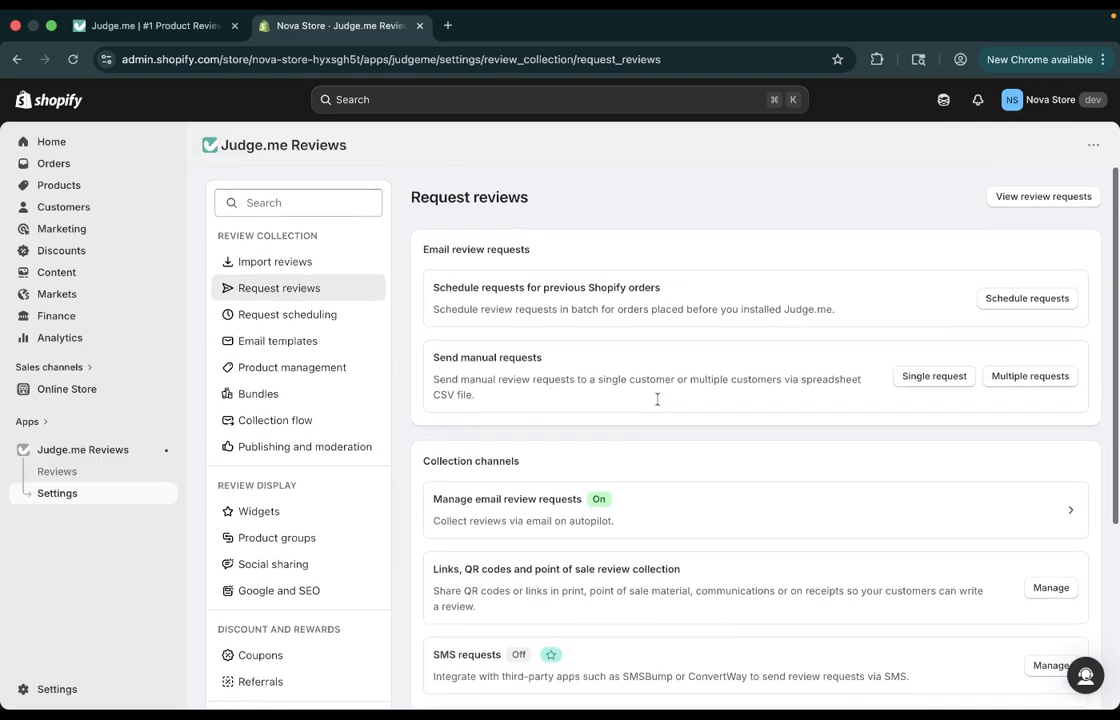
scroll(601, 345, "down", 2)
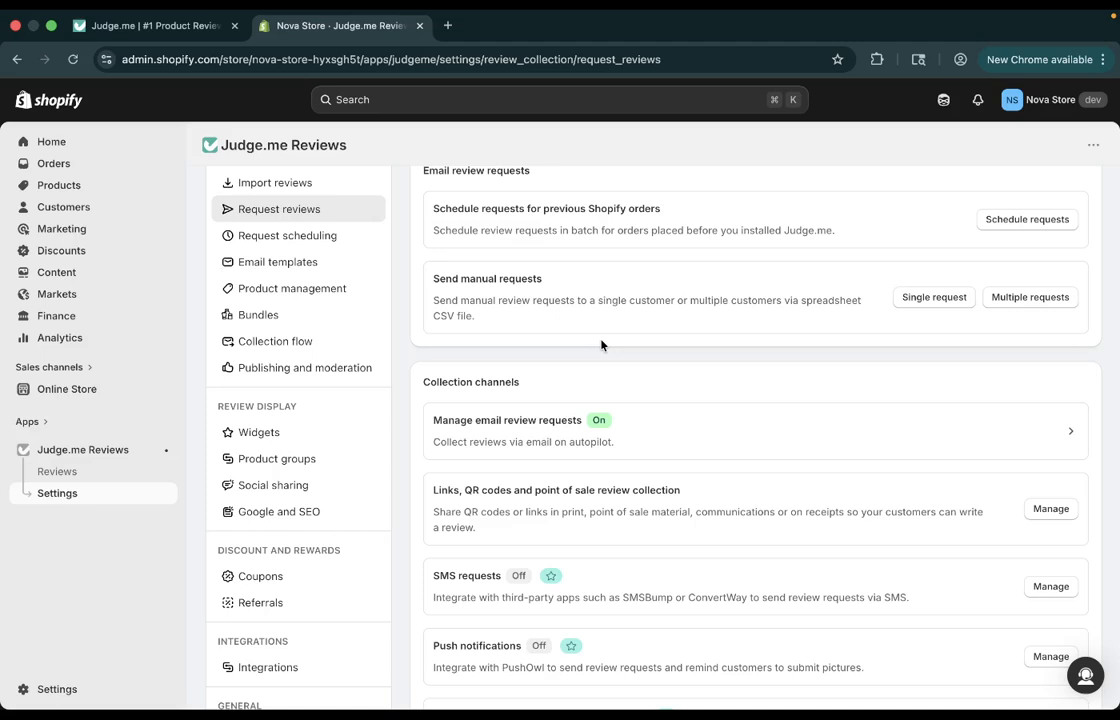
scroll(533, 400, "down", 3)
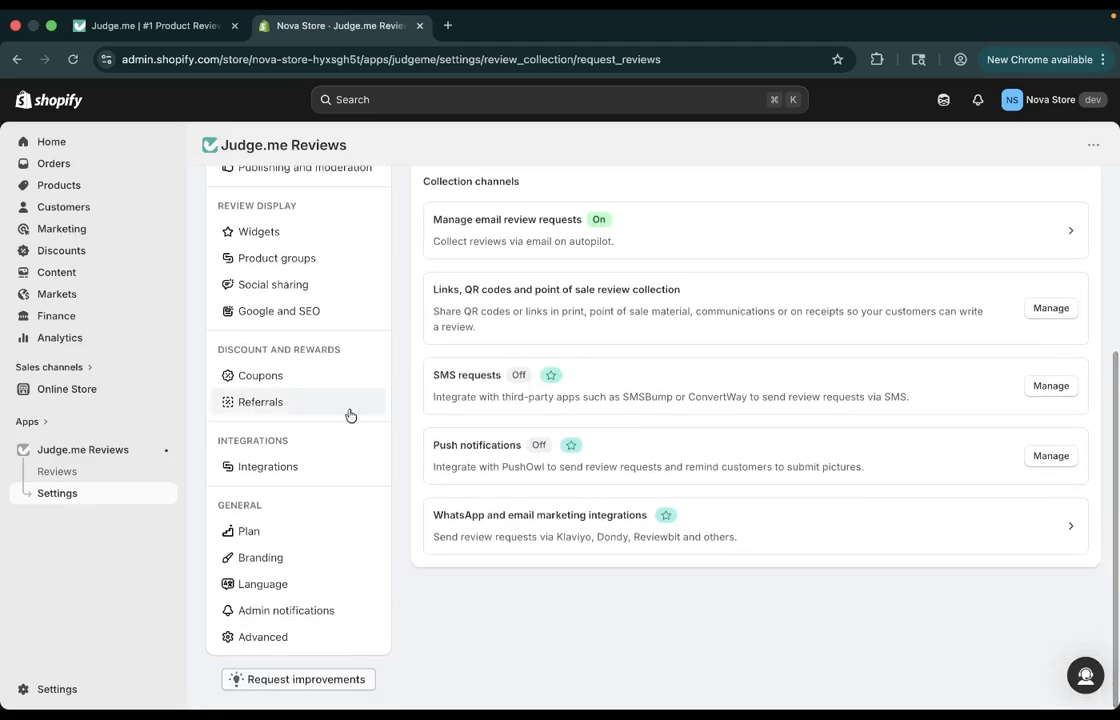
scroll(344, 418, "up", 3)
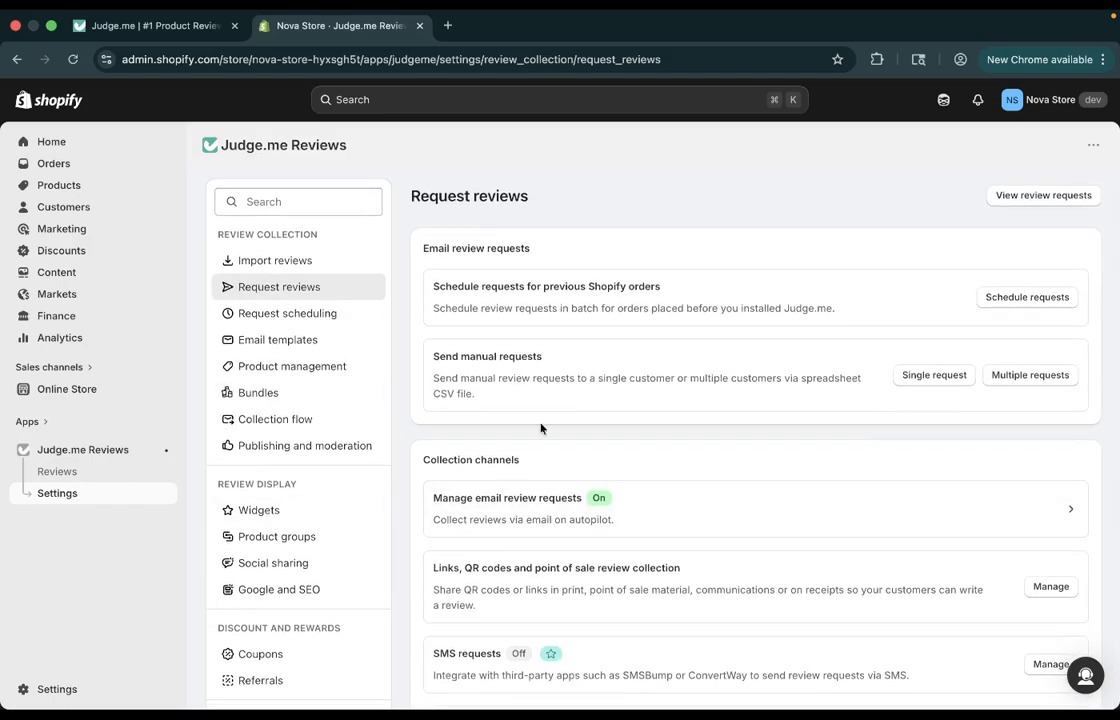
scroll(412, 352, "down", 4)
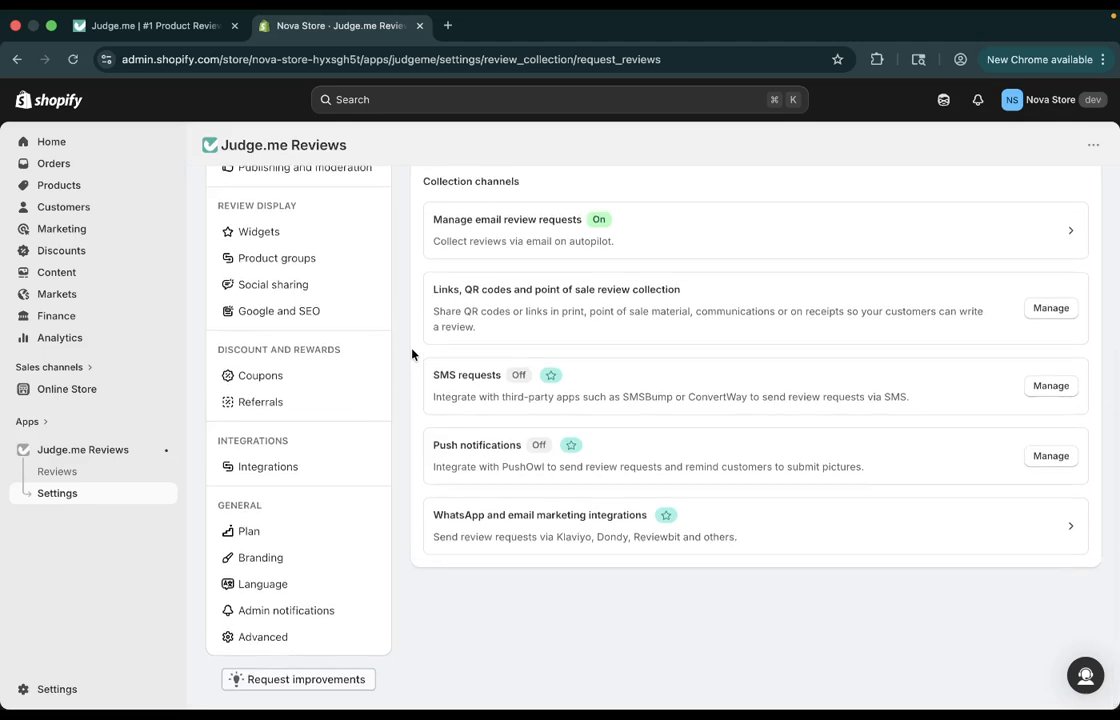
Open the Integrations settings and look through the featured partners, review syndication and all integrations sections.
left_click(331, 481)
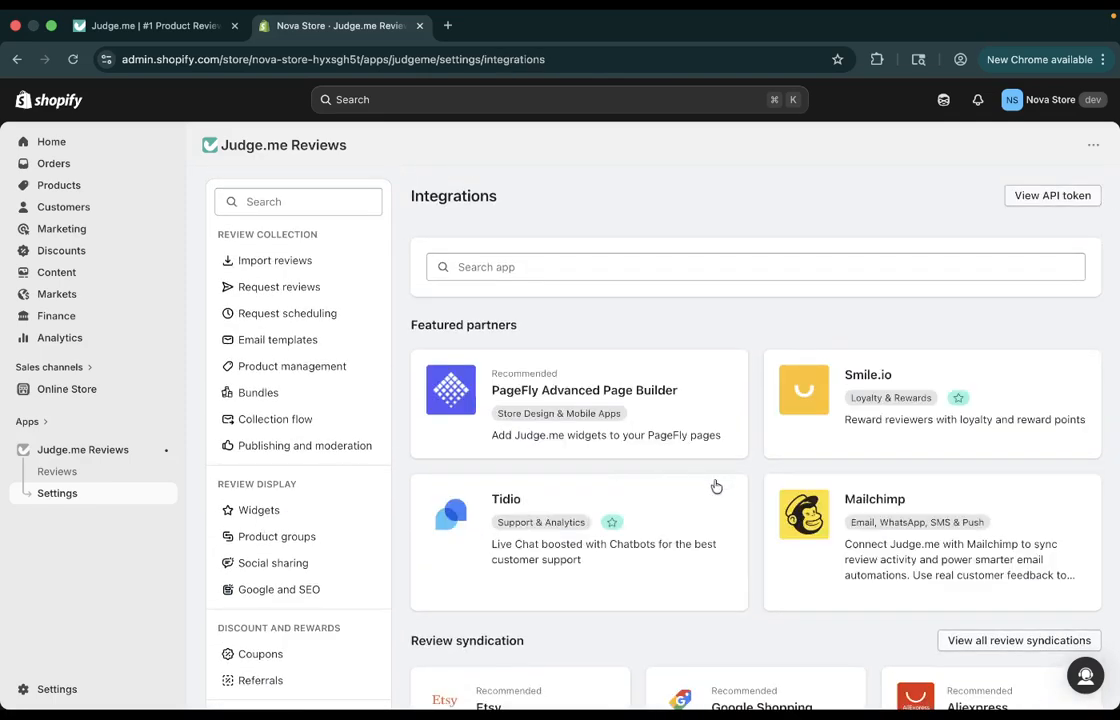
scroll(722, 495, "down", 5)
scroll(724, 497, "down", 3)
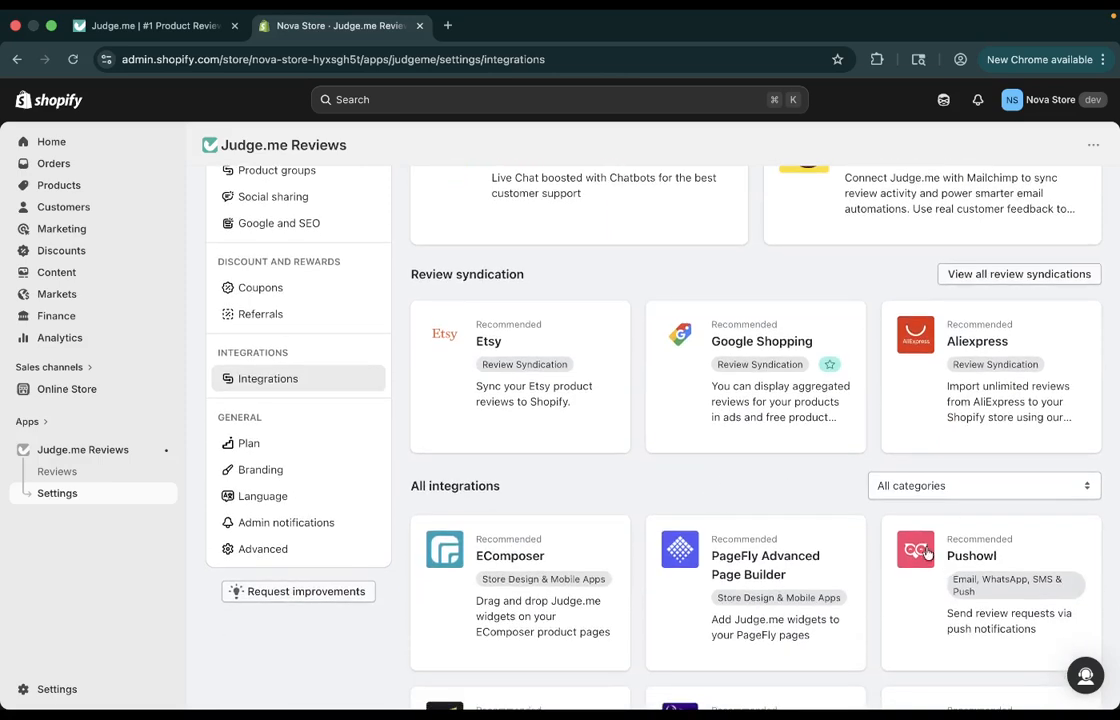
scroll(930, 553, "down", 3)
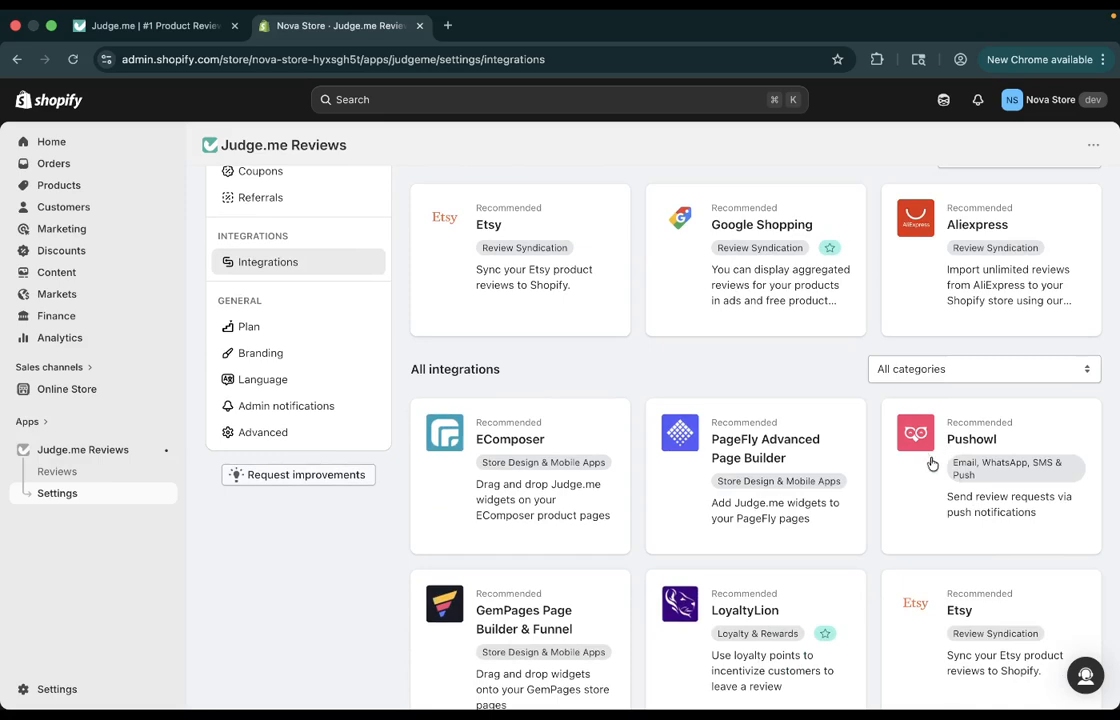
View the Pushowl integration's install and notification options, and return to the integrations list.
left_click(941, 444)
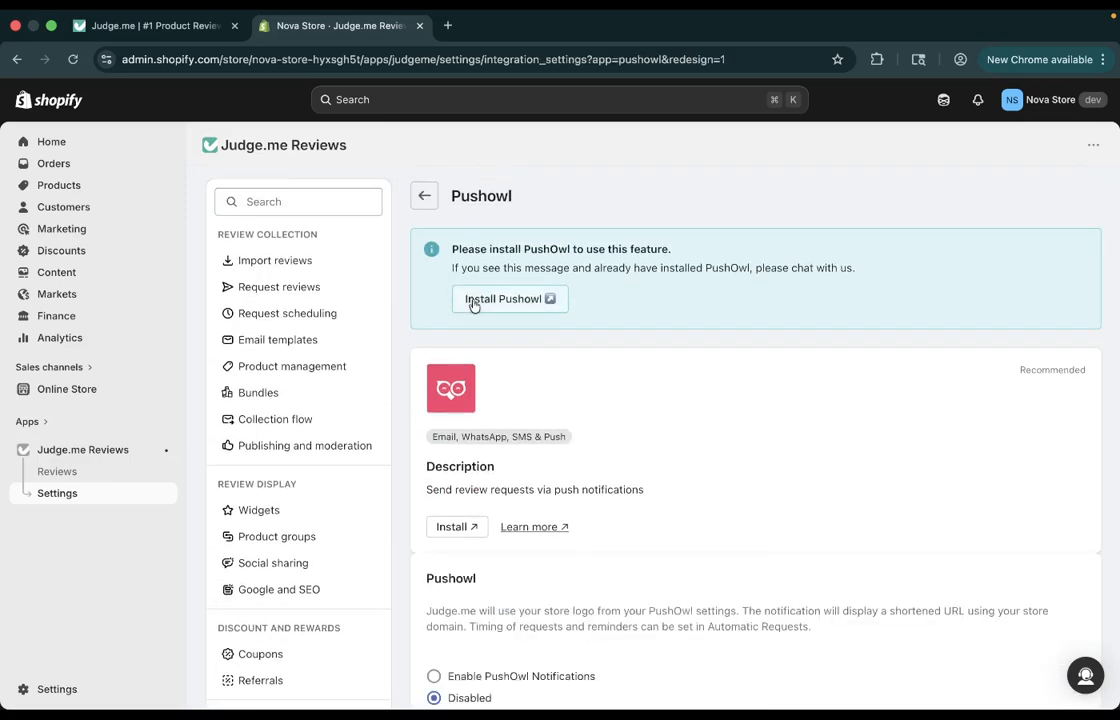
scroll(563, 578, "down", 2)
scroll(563, 578, "down", 2)
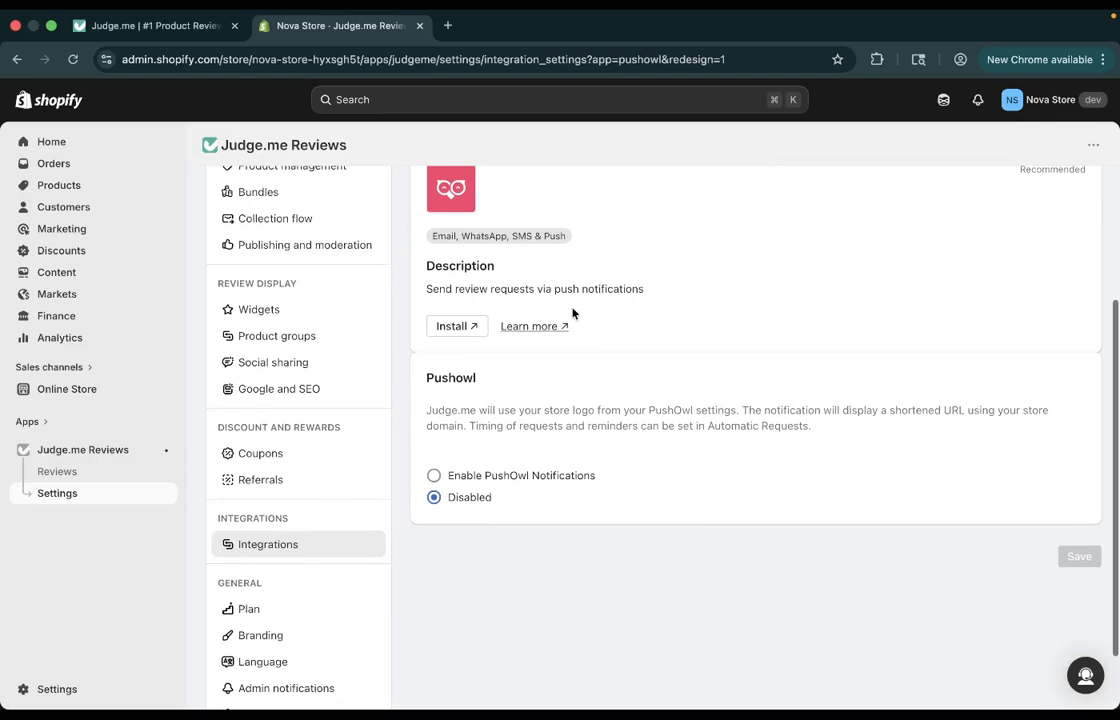
scroll(572, 315, "up", 1)
scroll(572, 313, "up", 2)
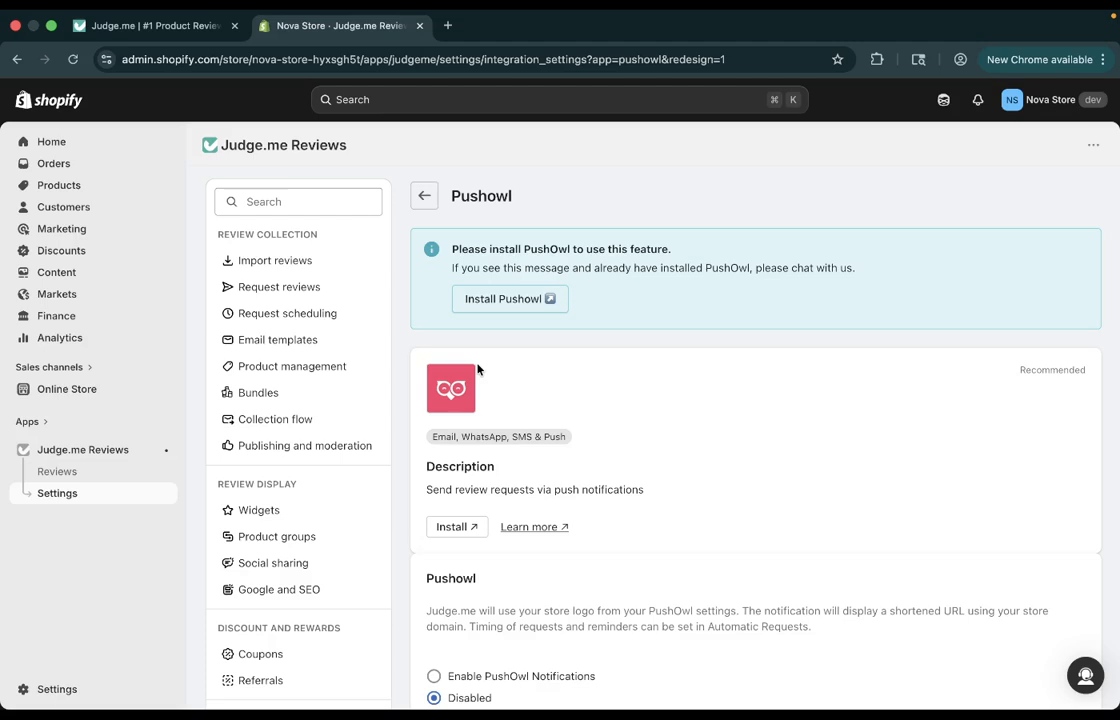
left_click(424, 195)
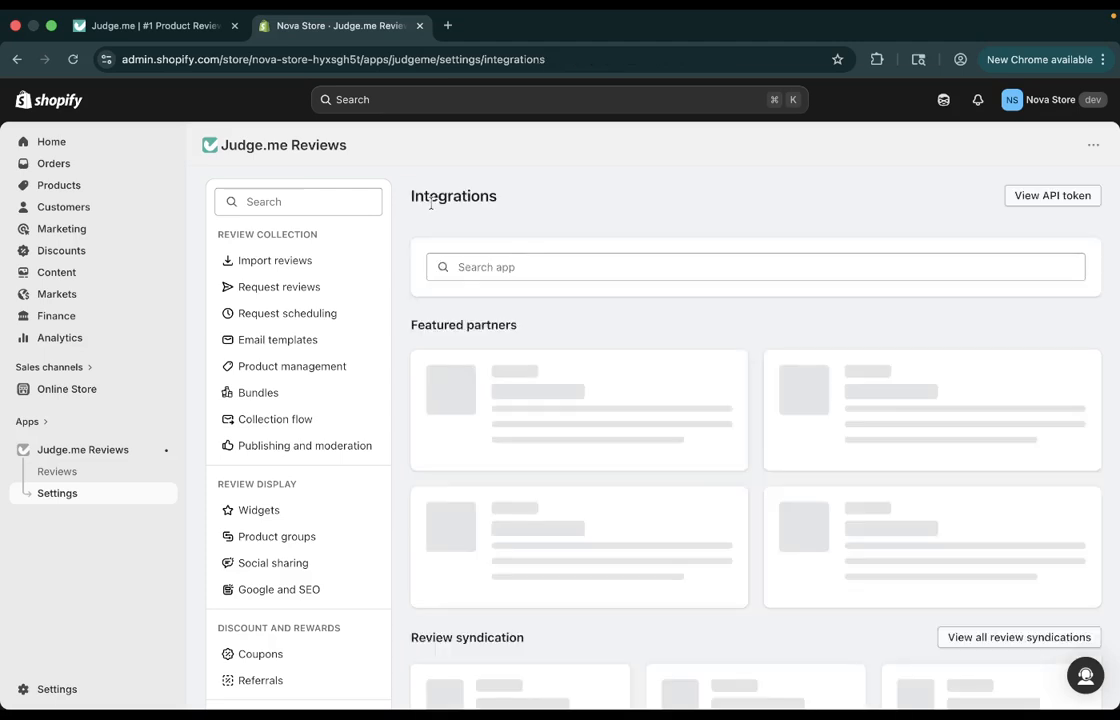
Search the integrations for "con" and open The Convert Way.
scroll(515, 388, "down", 1)
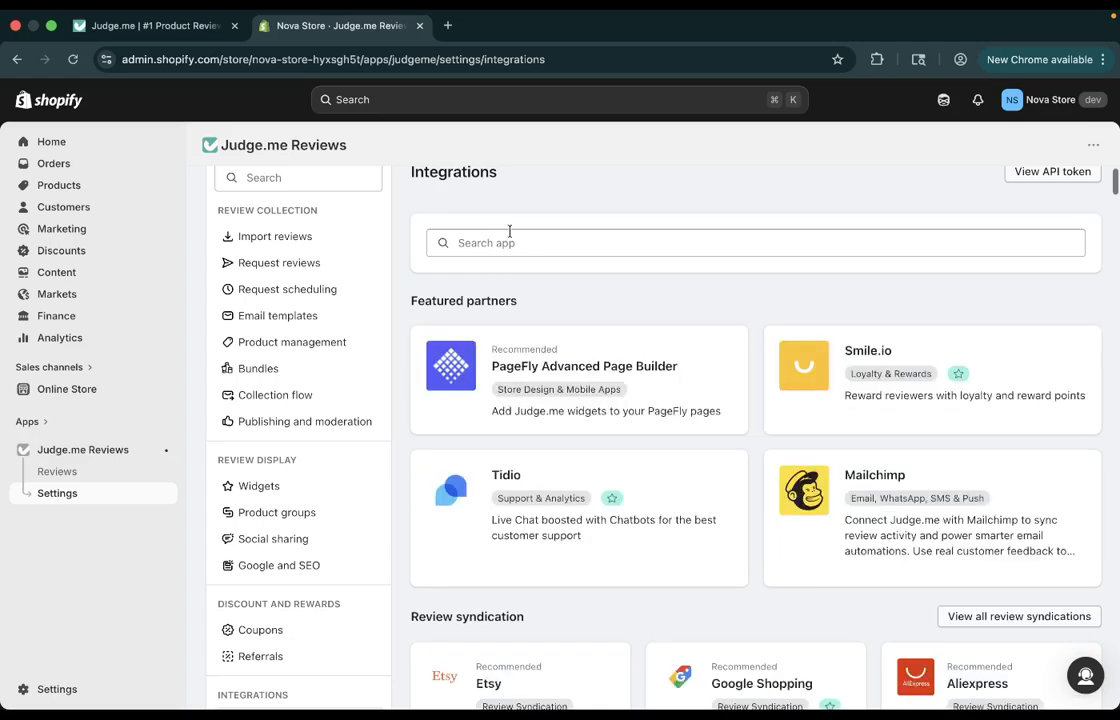
left_click(509, 236)
type("con")
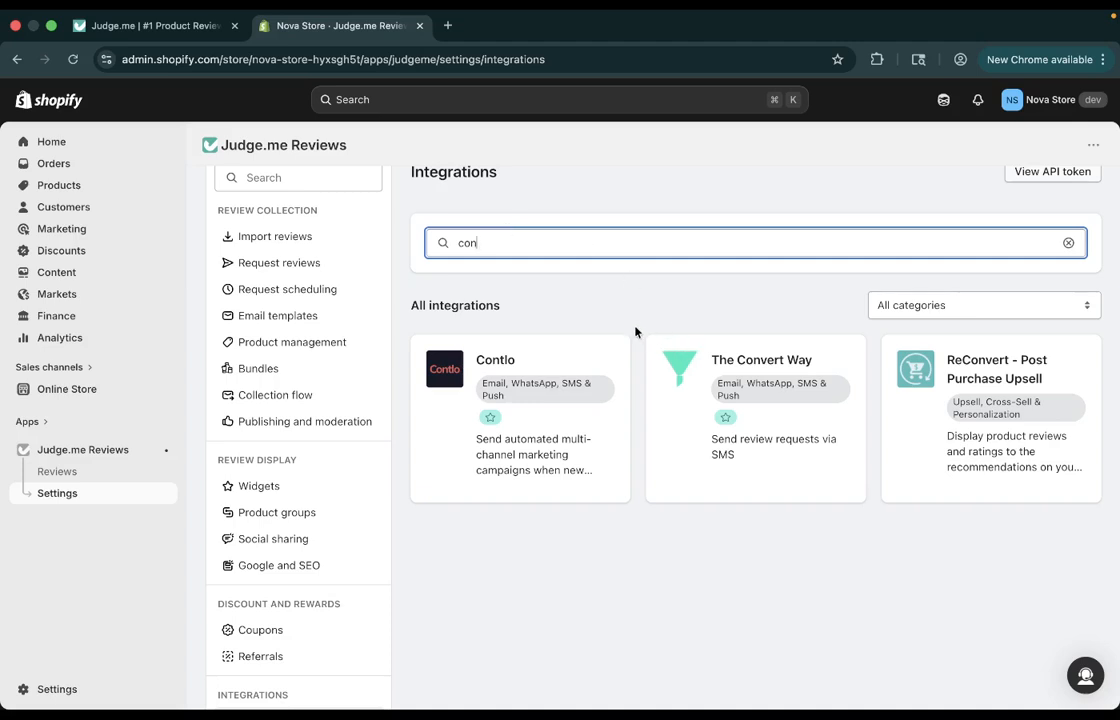
left_click(775, 377)
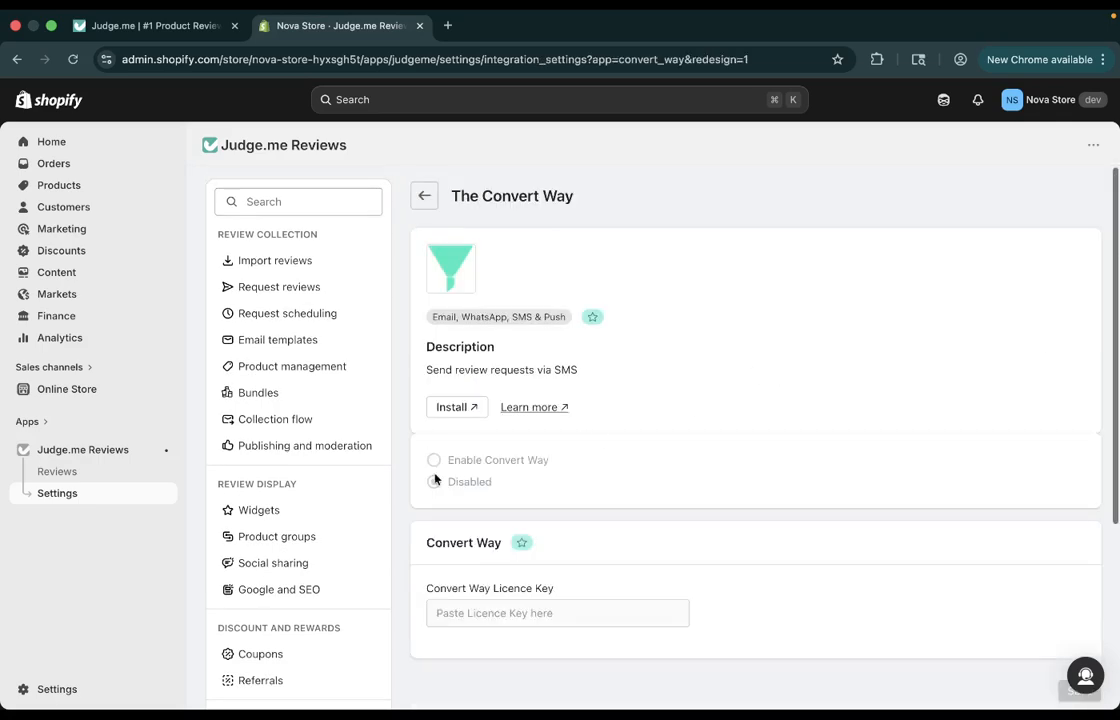
Look over The Convert Way's activation options and licence key field, and return to the integrations list.
scroll(445, 460, "down", 2)
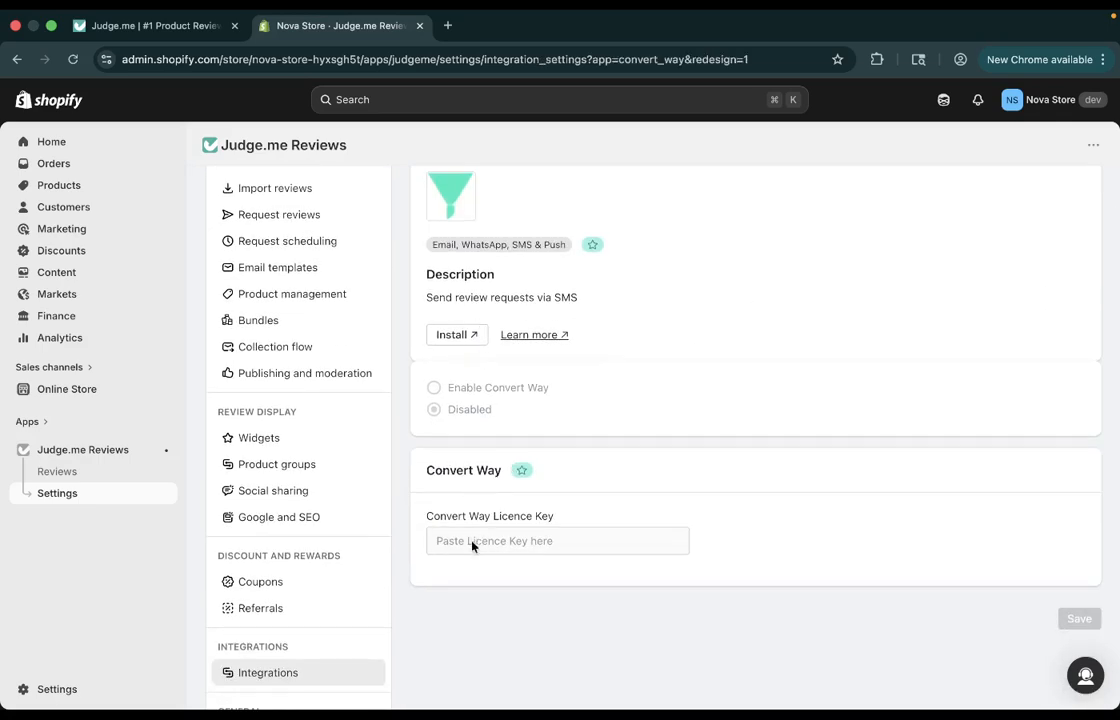
scroll(558, 200, "up", 2)
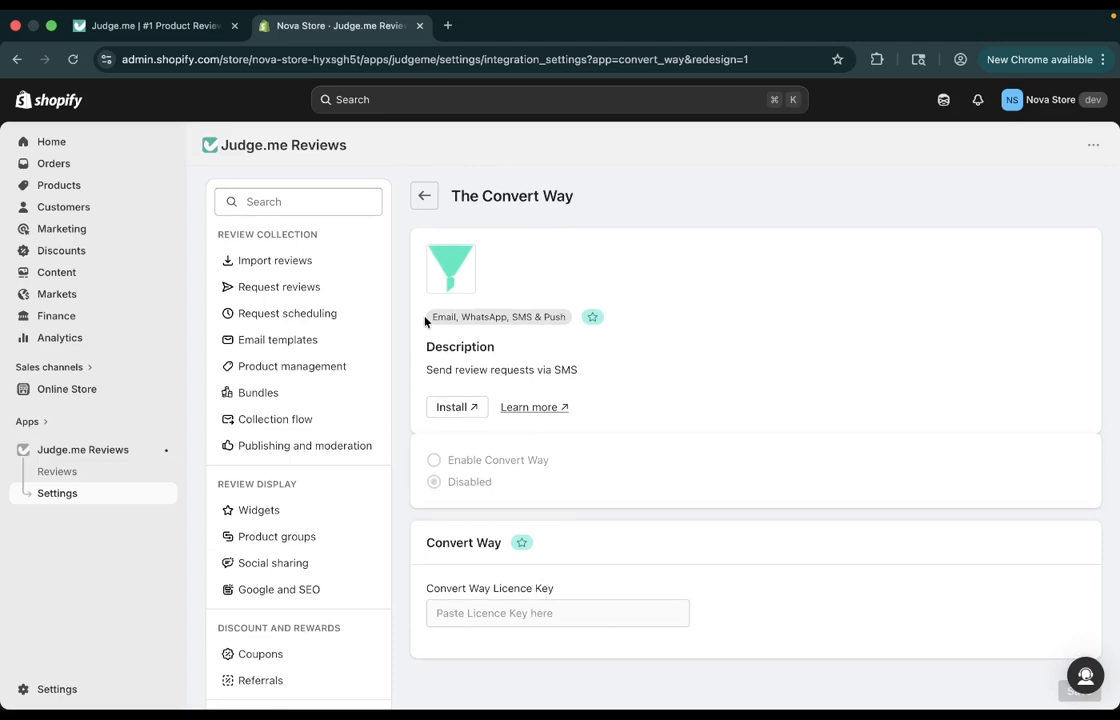
left_click(424, 195)
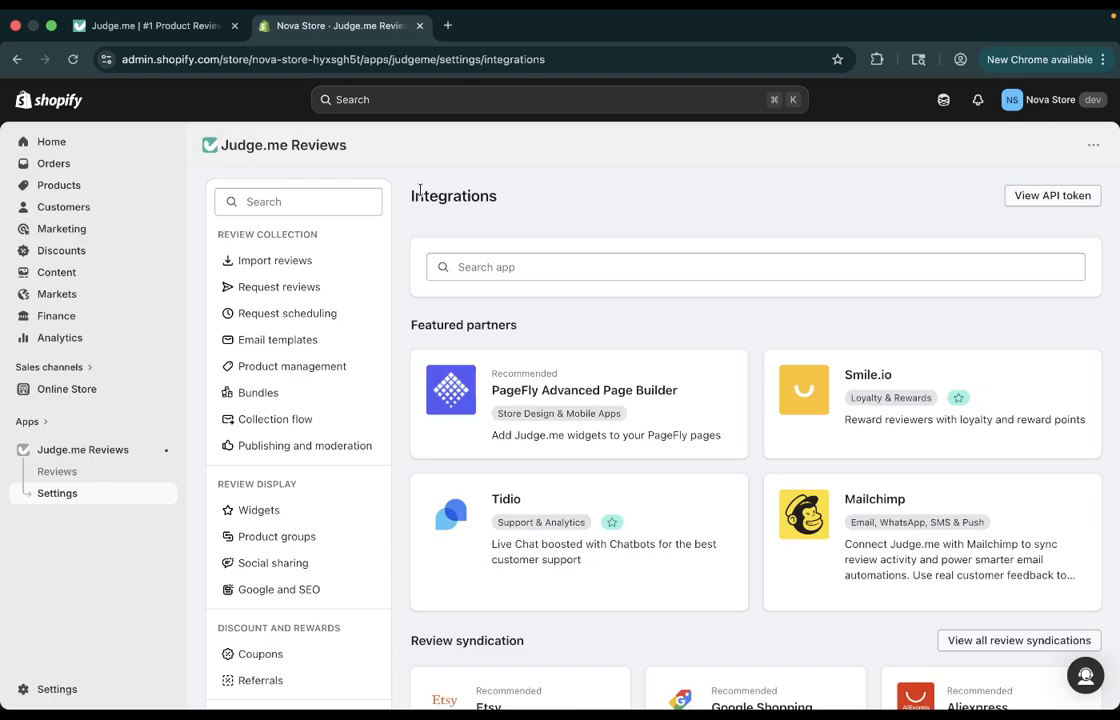
Browse the full list of available integrations, from the recommended apps down to the loyalty and marketing apps.
scroll(732, 385, "down", 6)
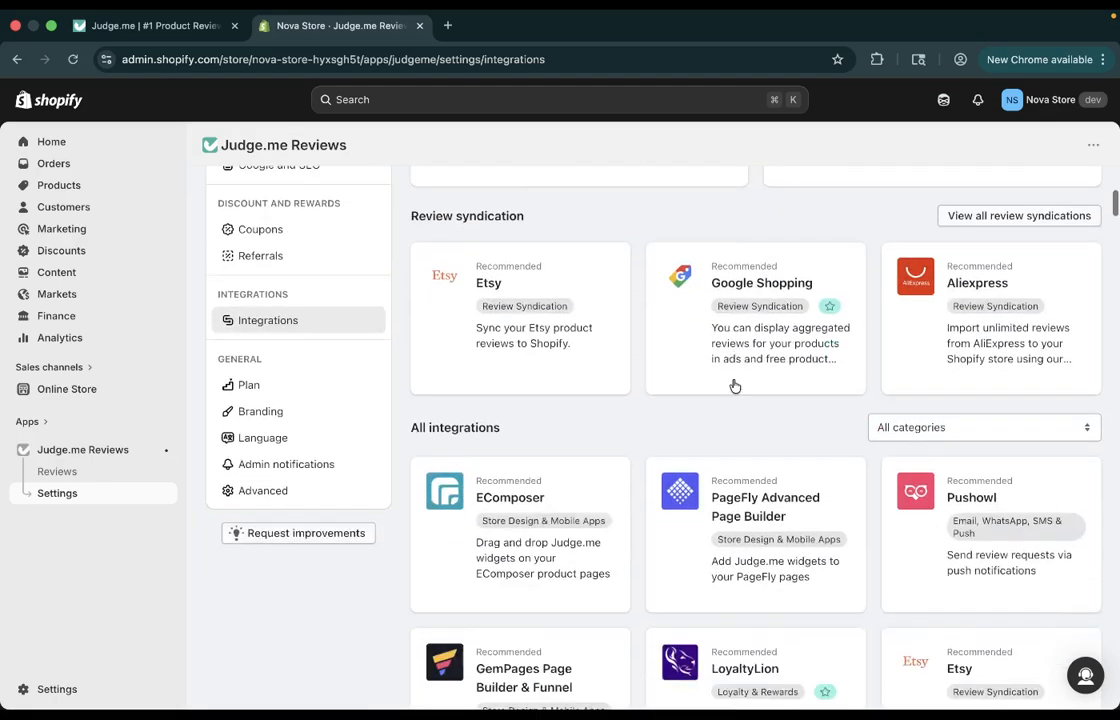
scroll(733, 385, "down", 12)
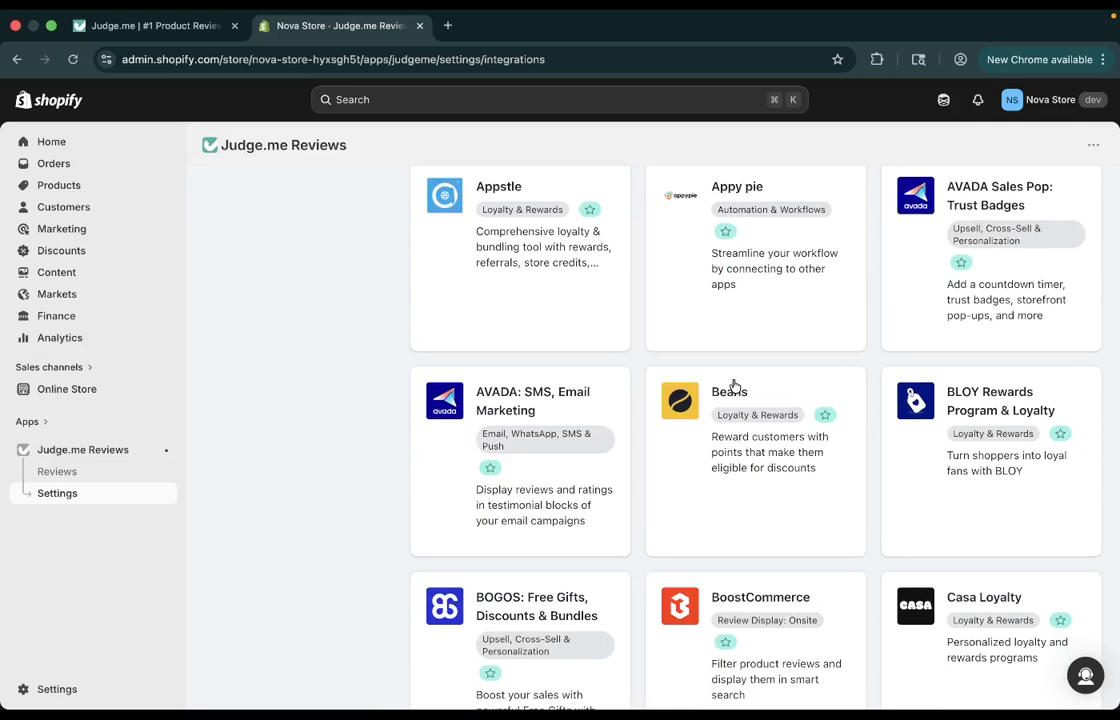
scroll(733, 385, "up", 7)
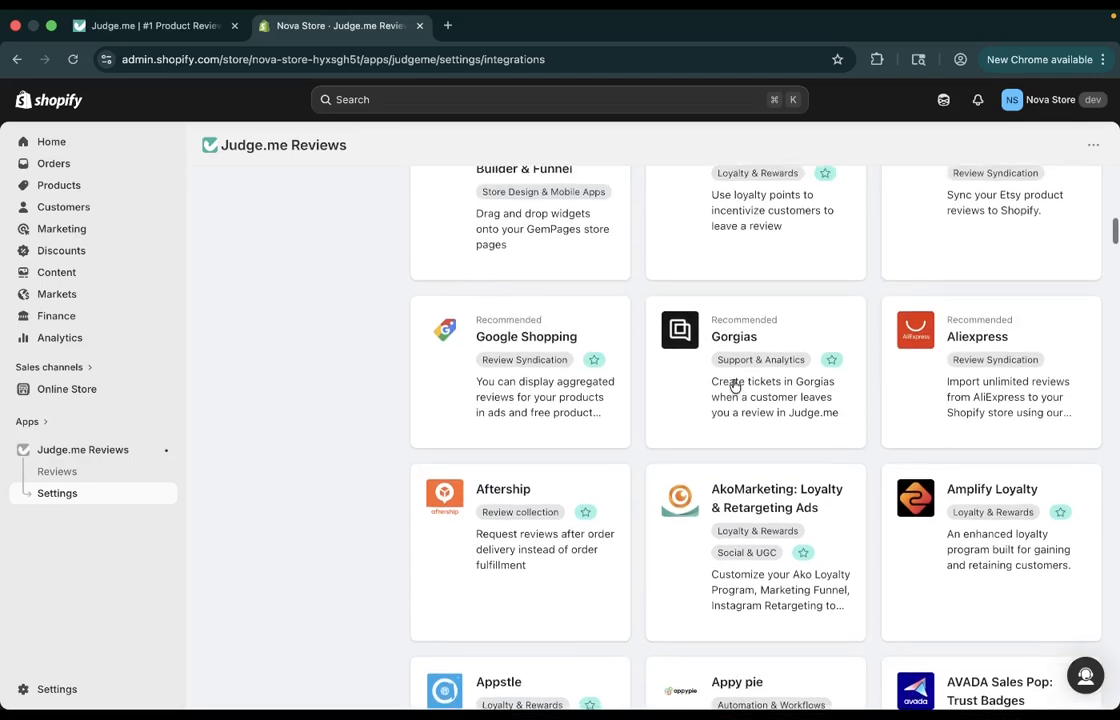
scroll(735, 387, "up", 6)
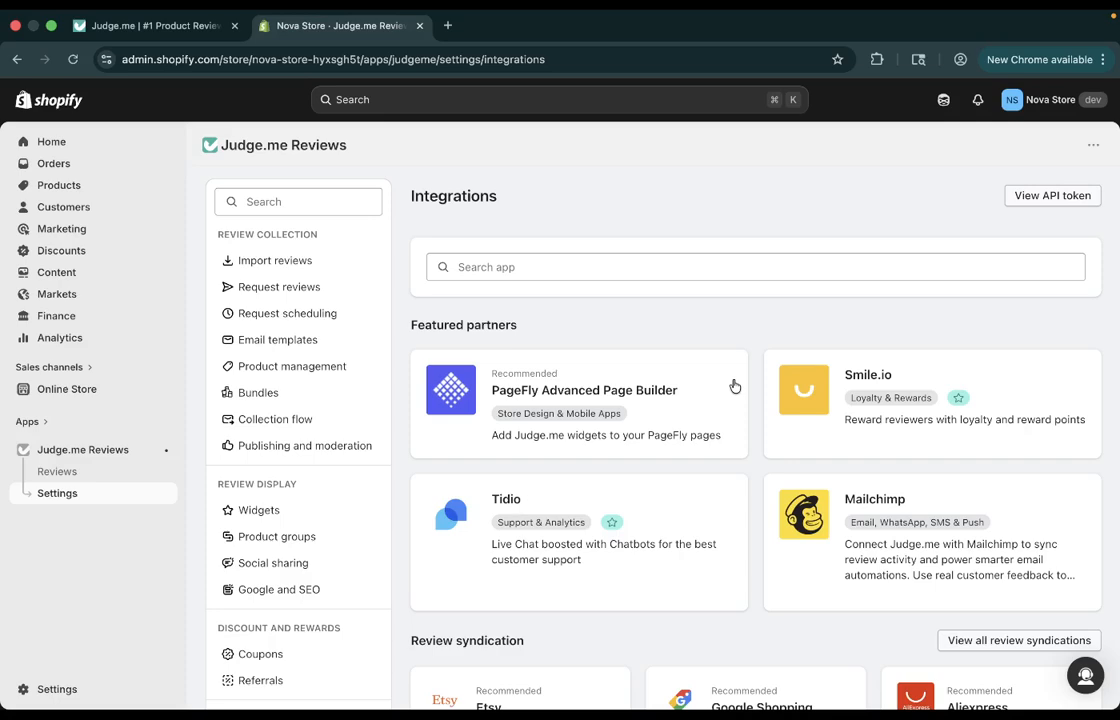
left_click(705, 20)
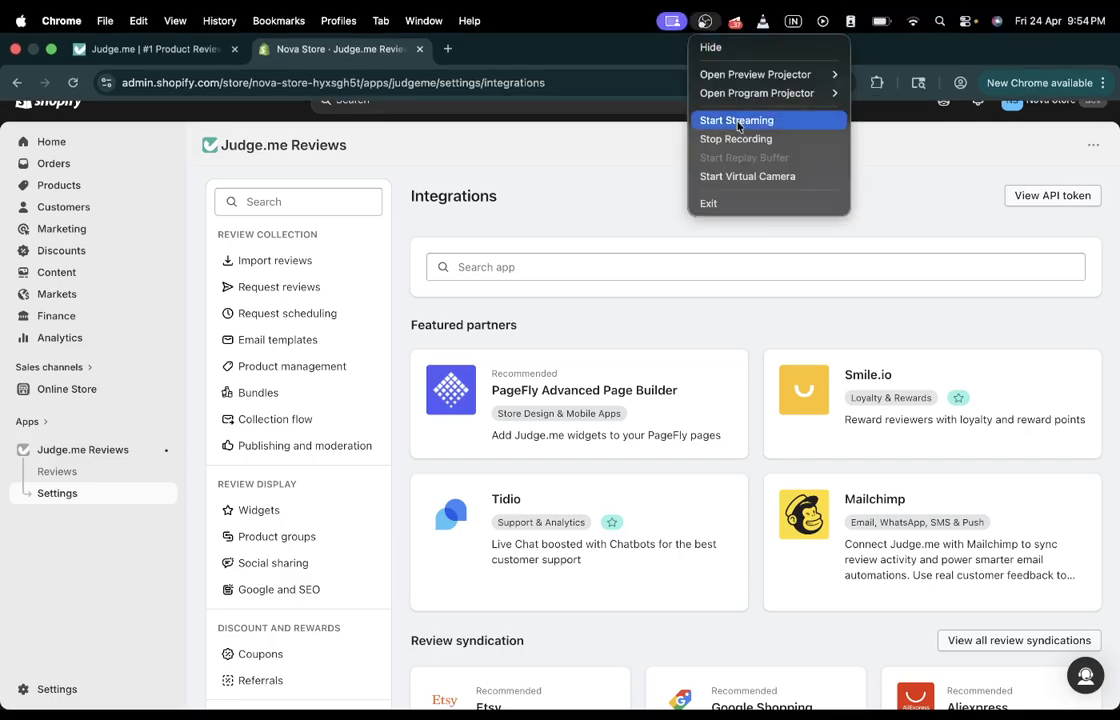